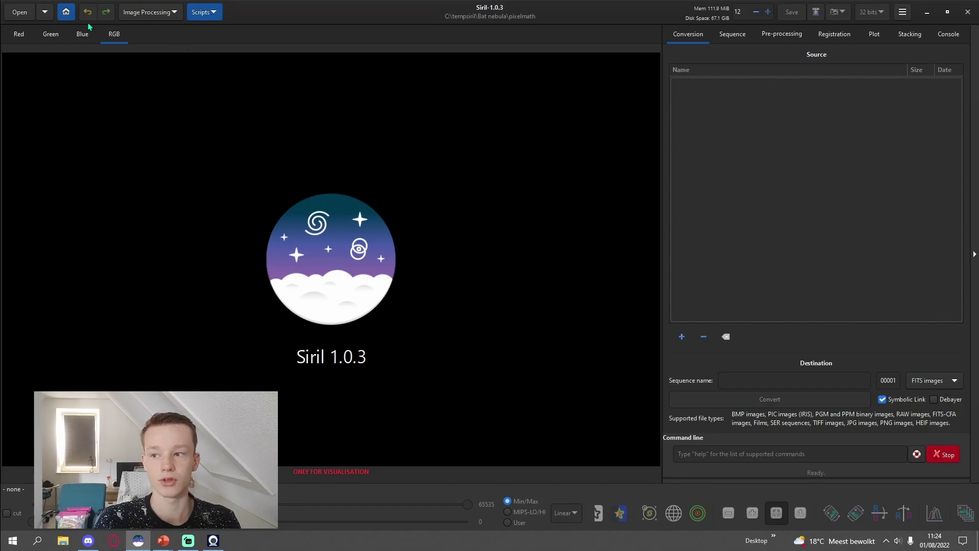
- Add G fa siril.fit and Ha fa siril.fit to the conversion list
click(66, 13)
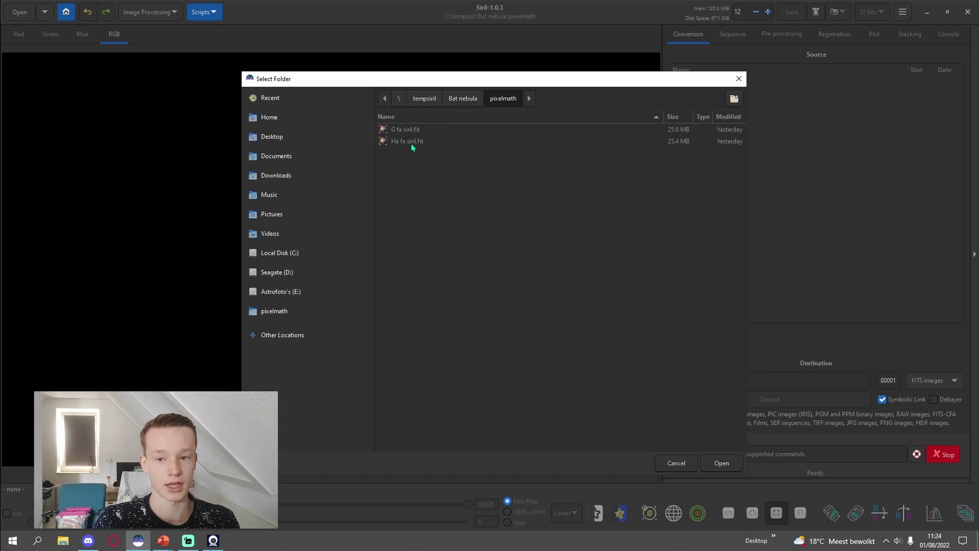
click(738, 78)
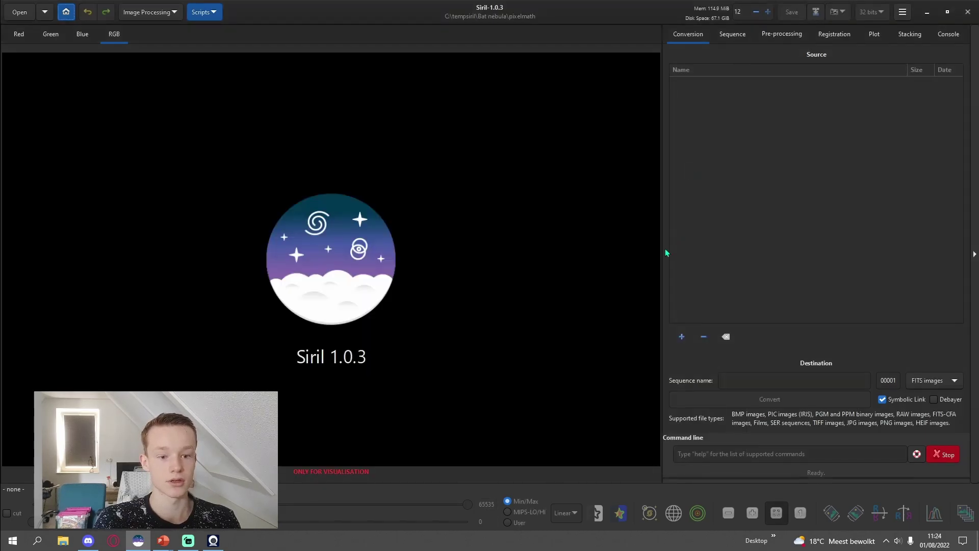
click(682, 337)
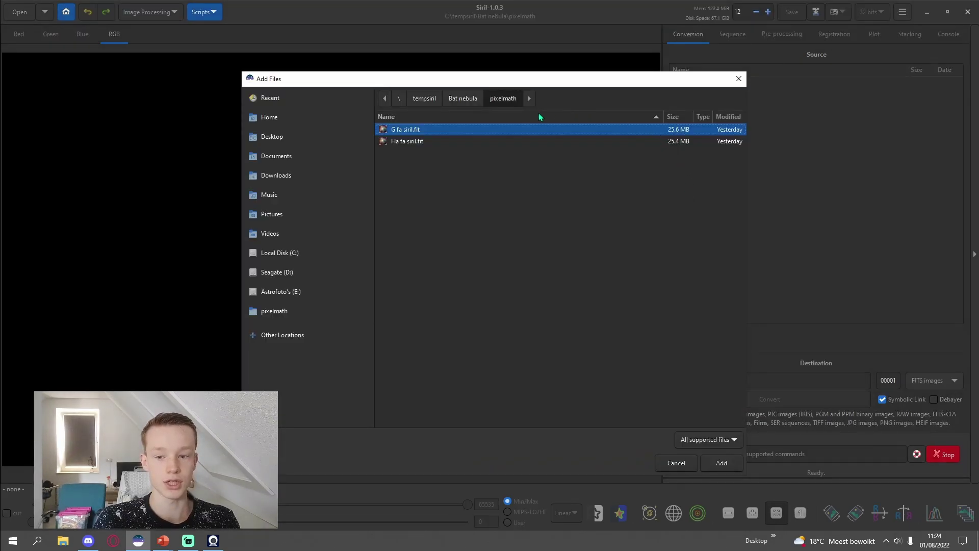
click(422, 142)
shift+click(425, 131)
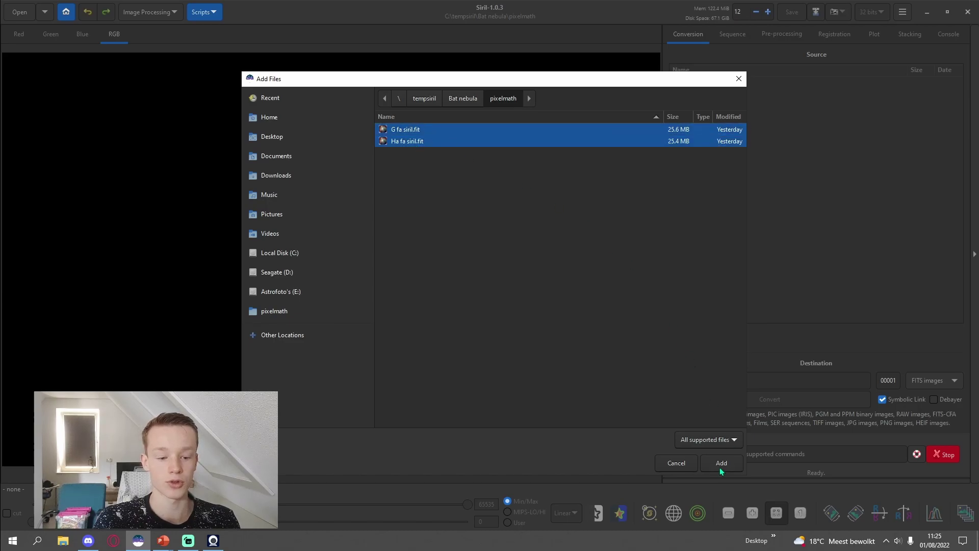
click(719, 464)
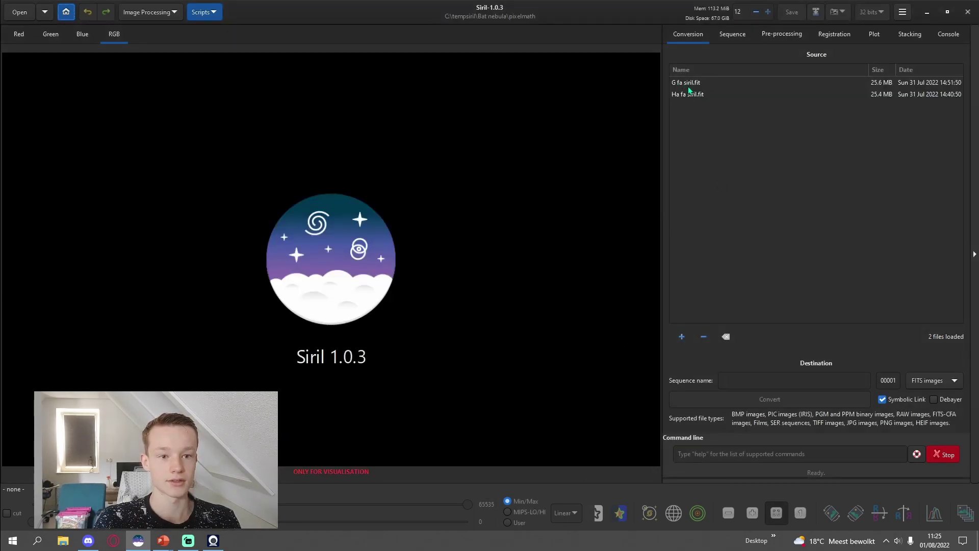
- Name the sequence 'G Ha pixelmath' and convert the two files
click(754, 377)
text(G Ha)
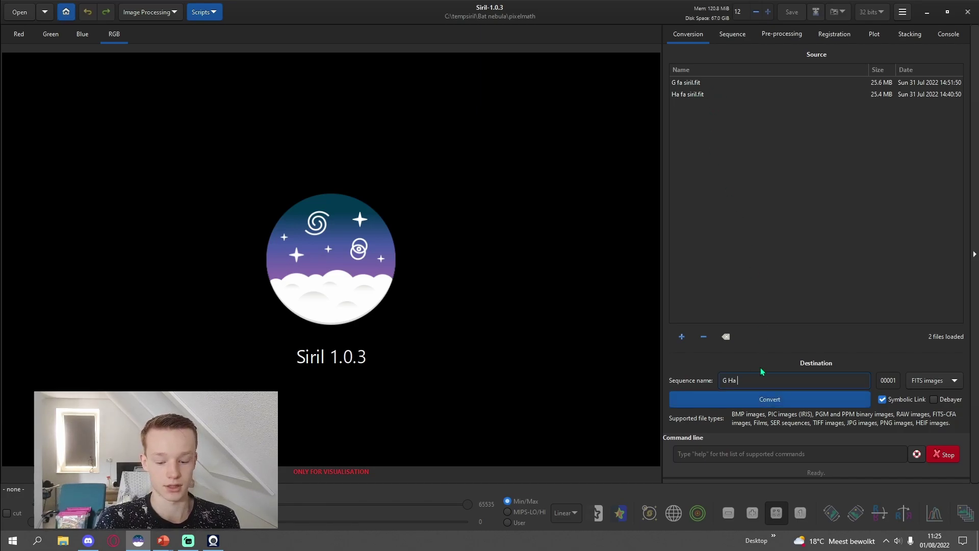
text( pixelmath)
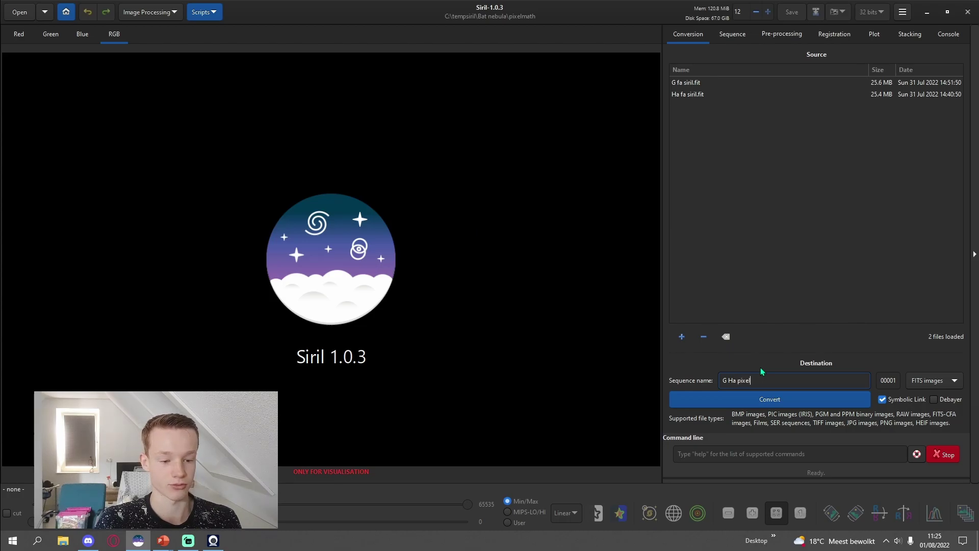
click(681, 83)
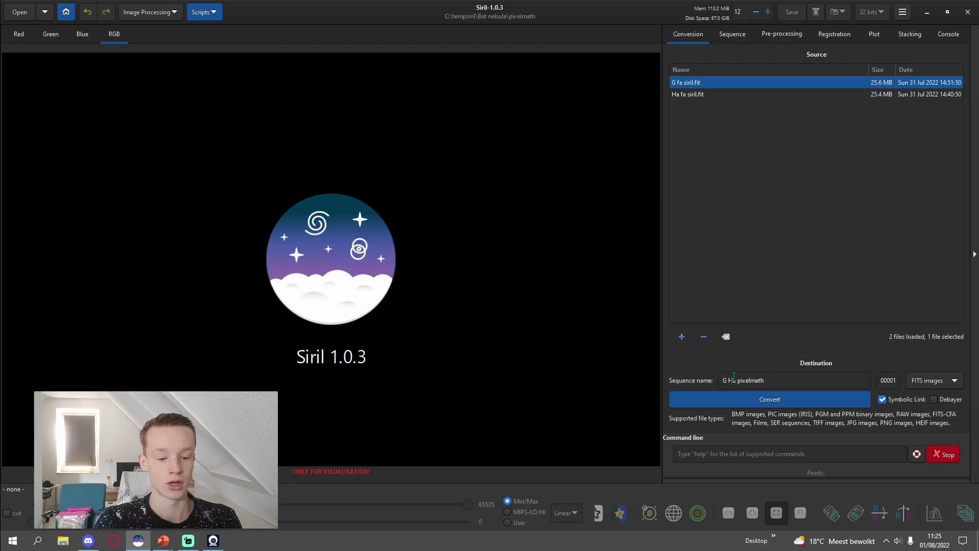
click(727, 380)
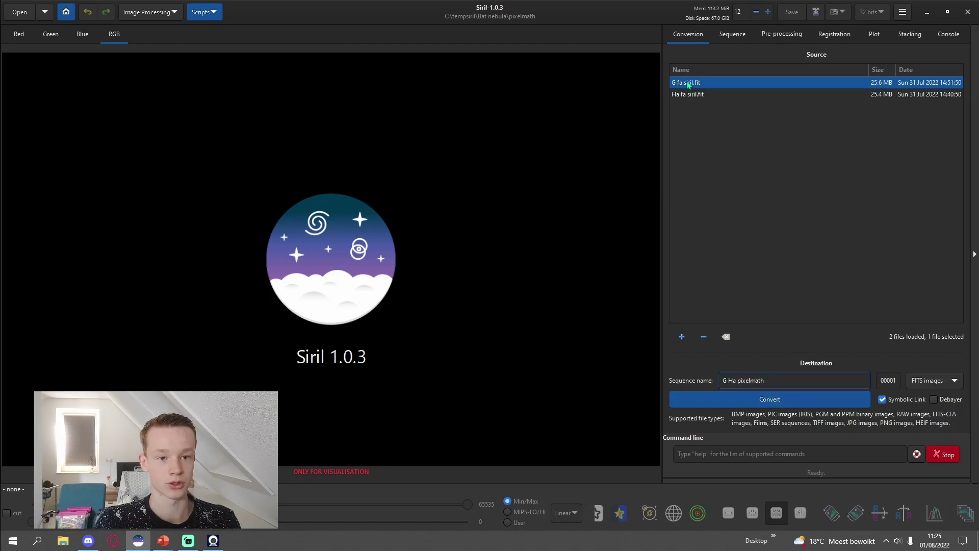
click(705, 96)
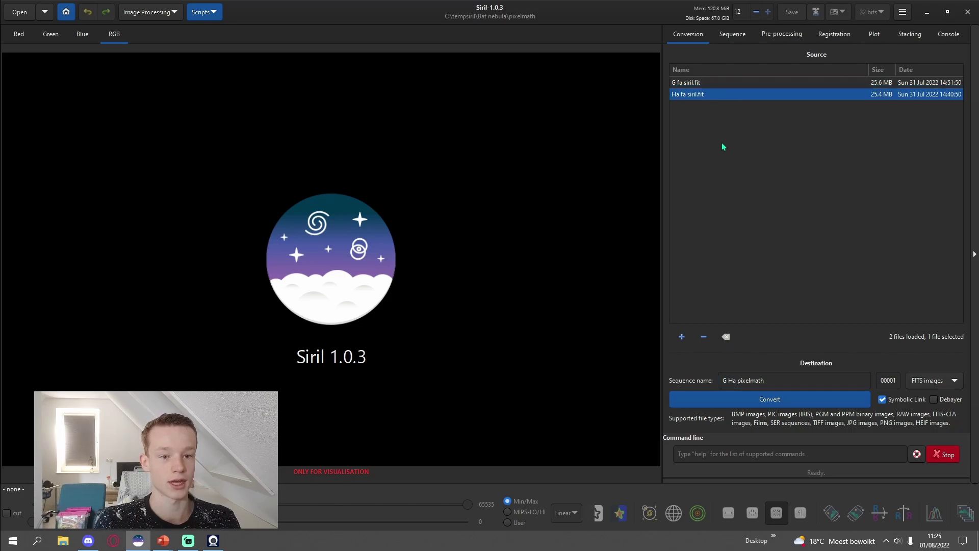
click(735, 380)
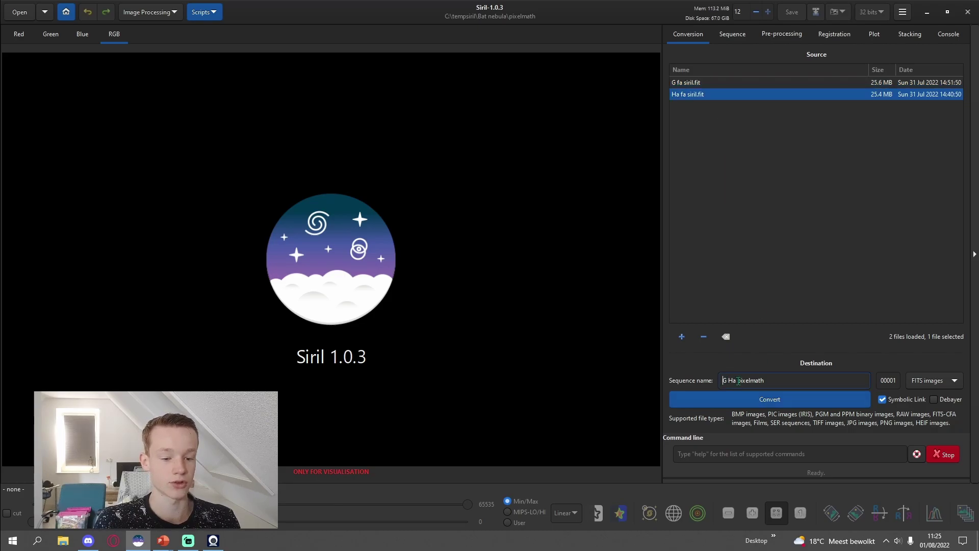
click(779, 400)
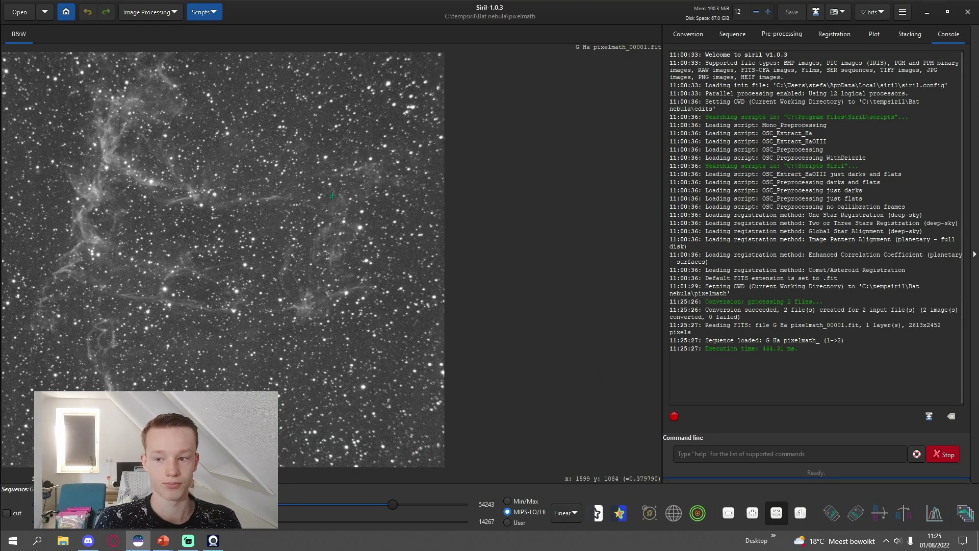
- Register the G Ha sequence with Global Star Alignment, which fails on image 2
click(834, 34)
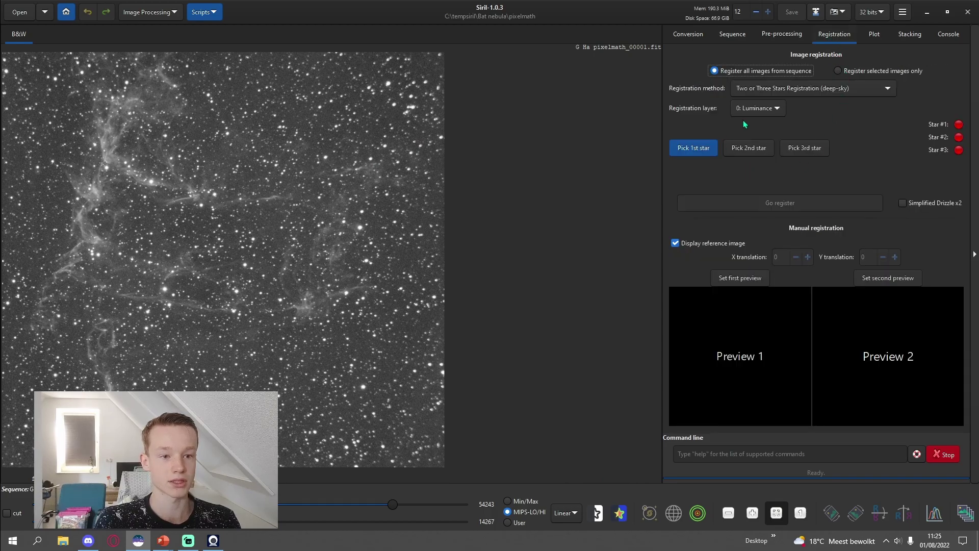
click(763, 91)
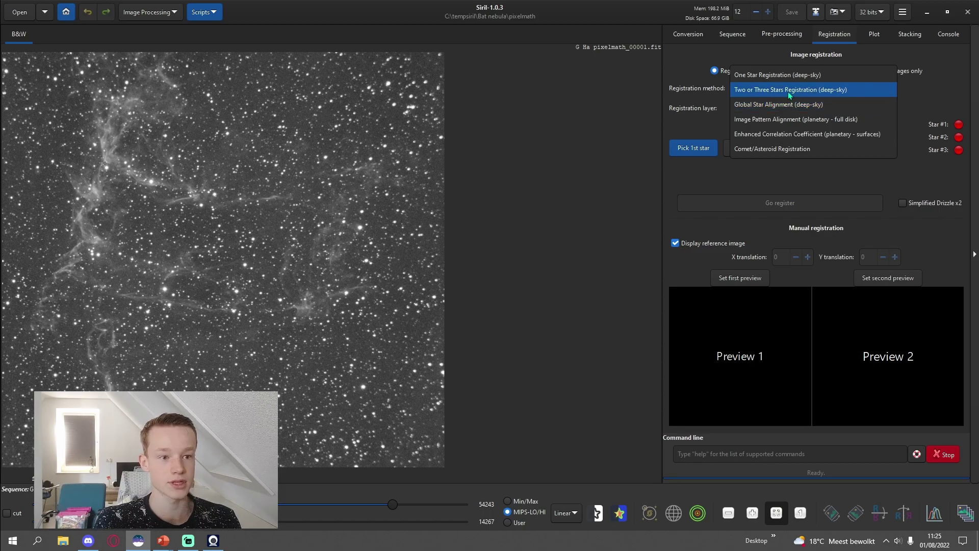
click(778, 104)
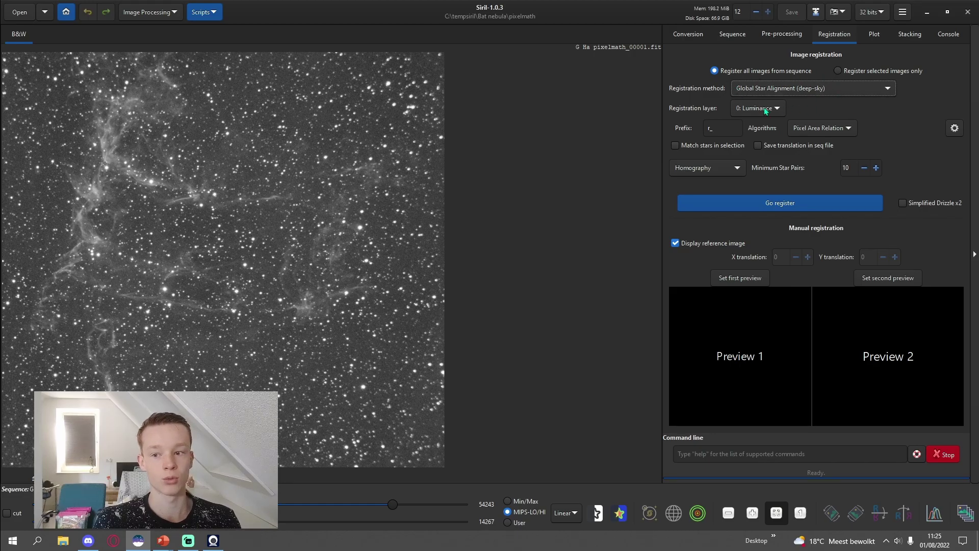
click(802, 201)
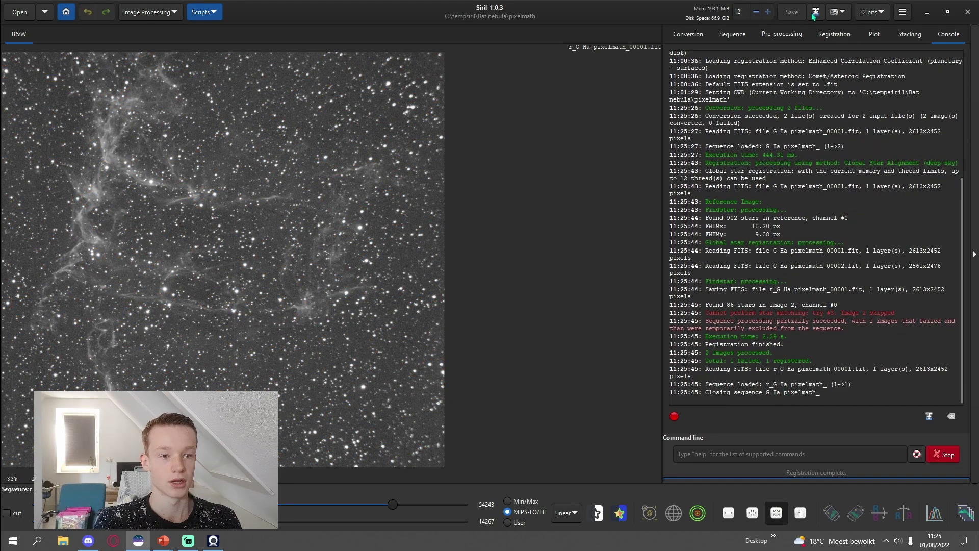
- Switch the registration method to Two or Three Stars Registration
click(841, 34)
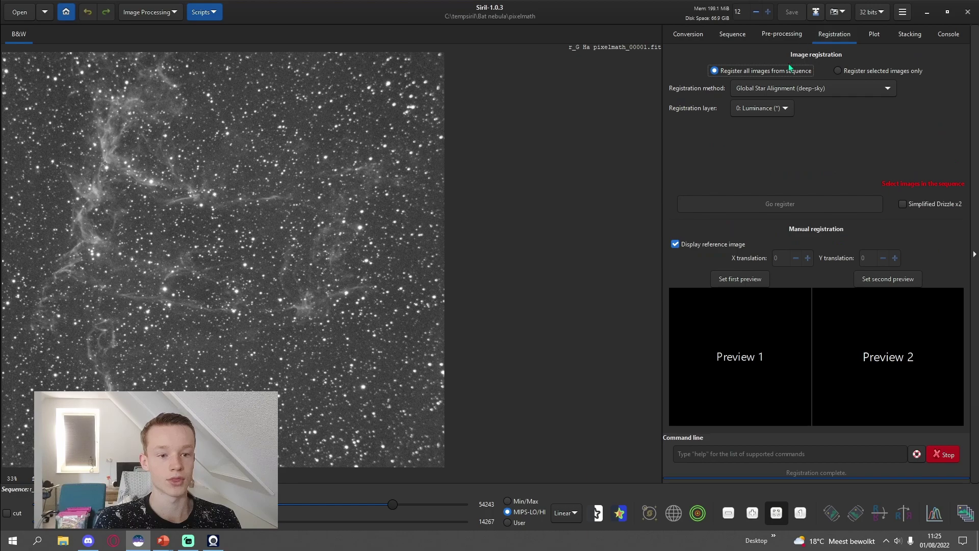
scroll(795, 89, up, 1)
click(798, 90)
click(798, 91)
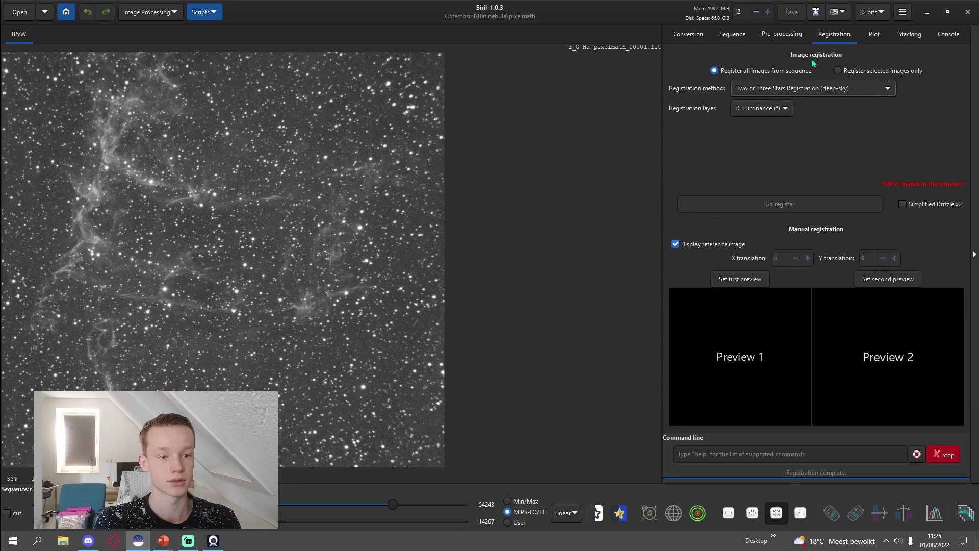
- Reload the original G Ha pixelmath_ sequence for registration
click(747, 41)
click(744, 75)
click(739, 59)
click(836, 35)
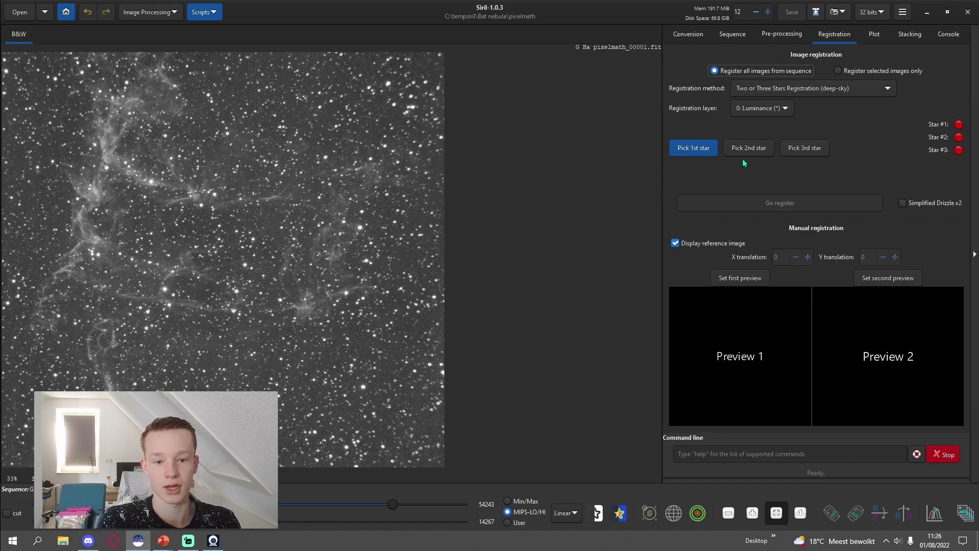
- Set the star left of centre and the central star as first and second reference stars
scroll(164, 288, up, 2)
scroll(163, 288, up, 5)
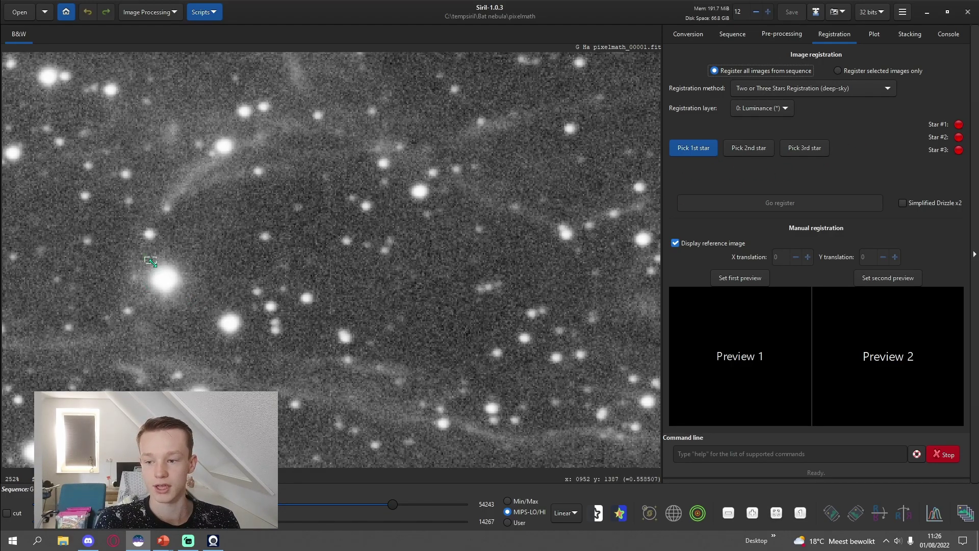
drag(144, 257, 186, 300)
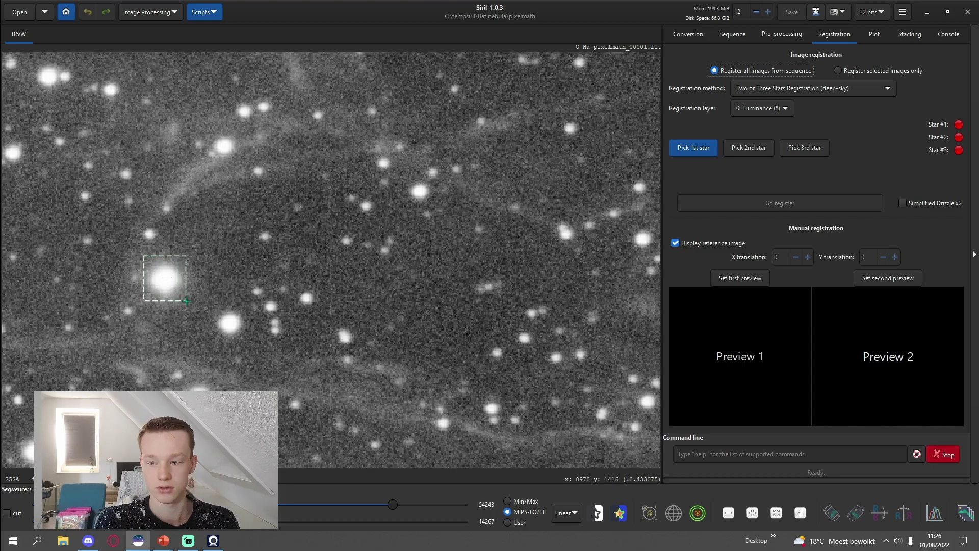
click(692, 148)
scroll(184, 285, down, 5)
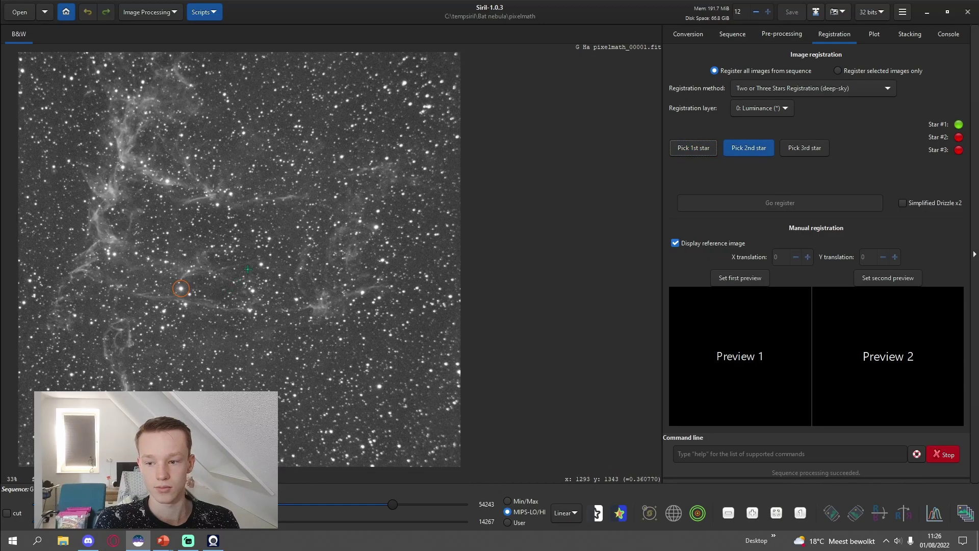
scroll(392, 217, up, 5)
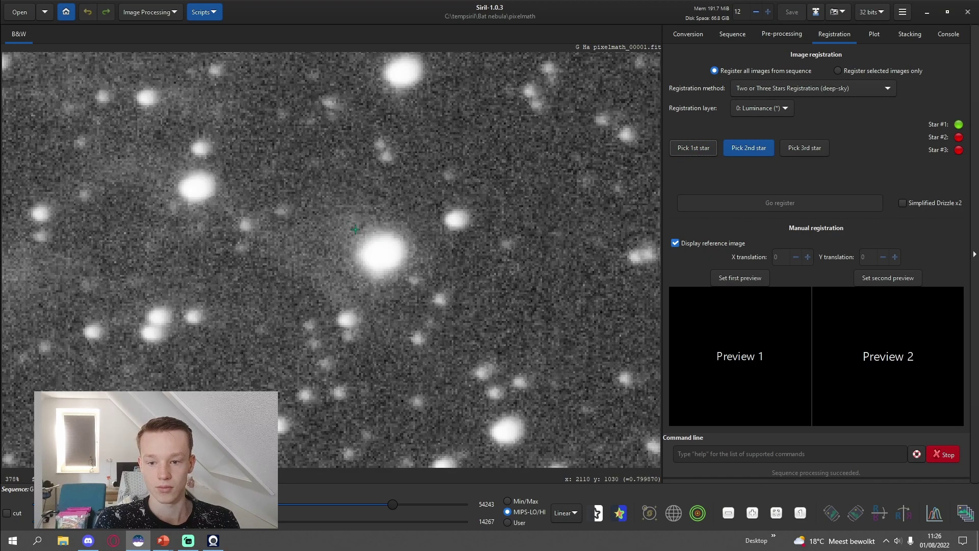
drag(351, 225, 431, 294)
click(748, 148)
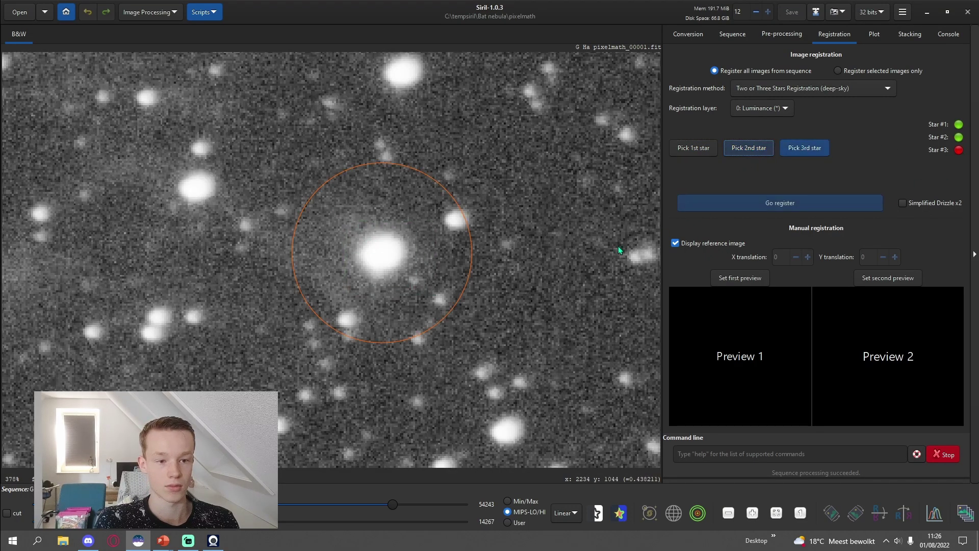
- Box a third bright reference star and register both images into r_G Ha pixelmath_
scroll(375, 132, down, 5)
scroll(375, 133, up, 4)
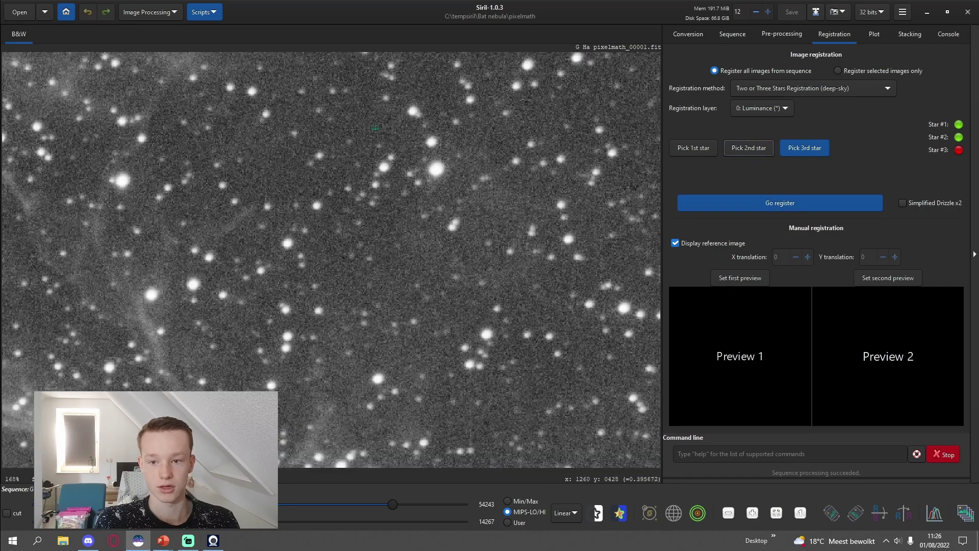
scroll(375, 132, up, 1)
drag(449, 162, 488, 199)
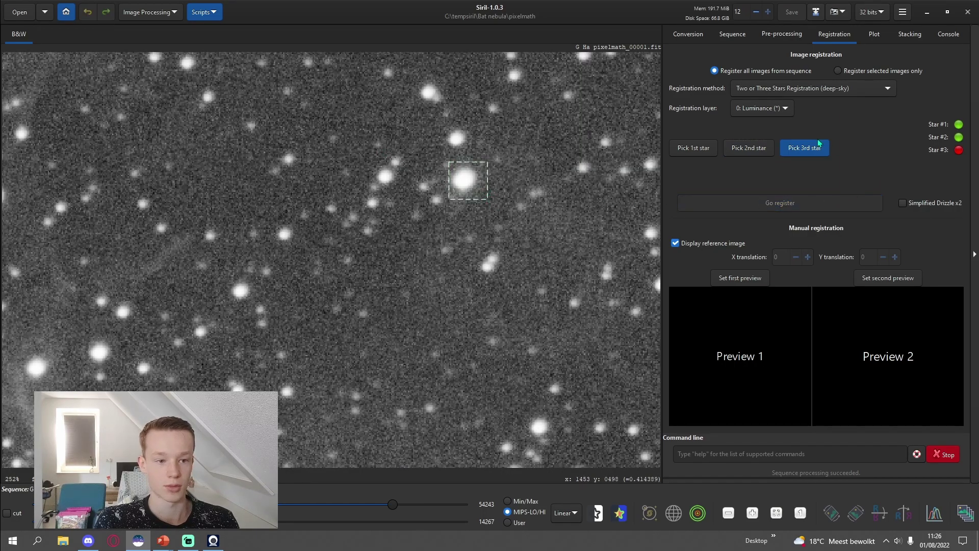
click(792, 209)
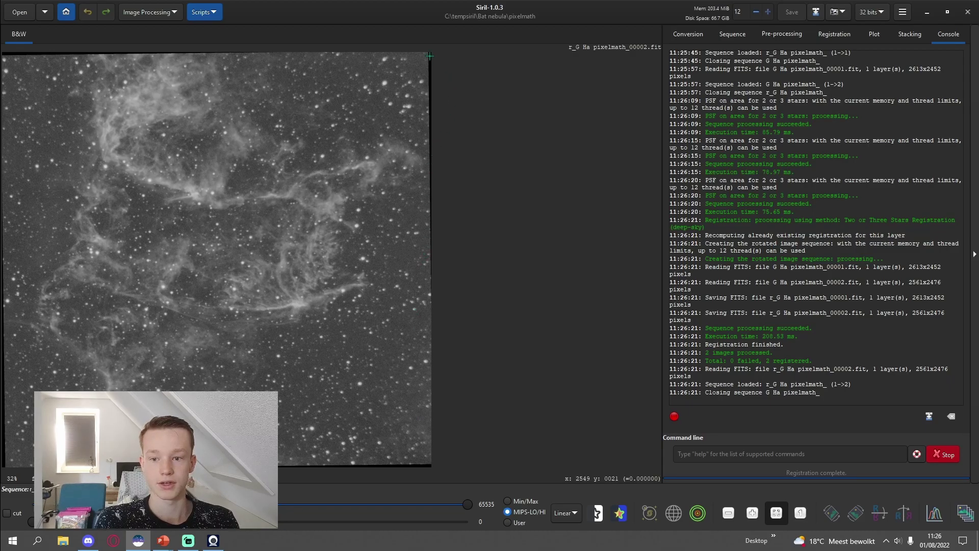
- Draw a selection rectangle inside the black borders, covering only the frames' overlap
scroll(430, 56, up, 6)
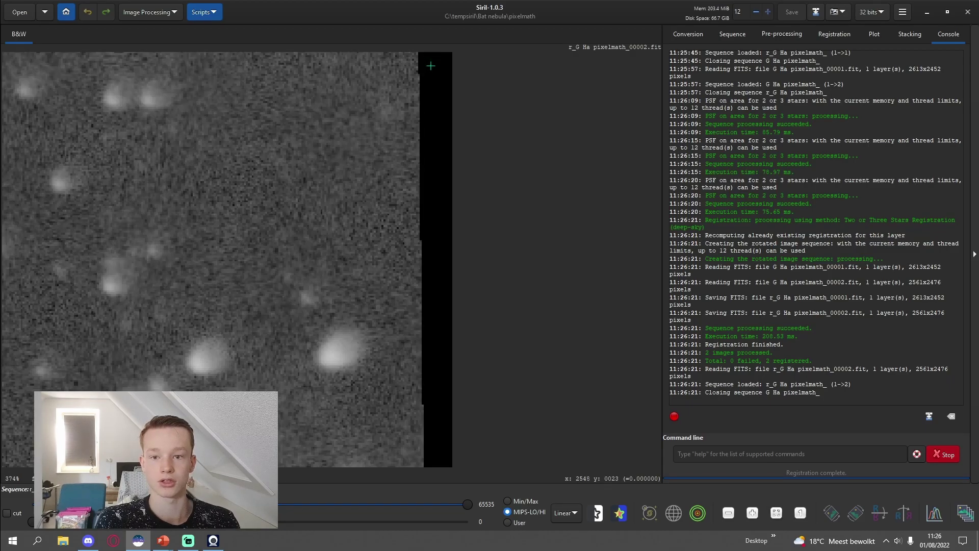
scroll(457, 130, down, 7)
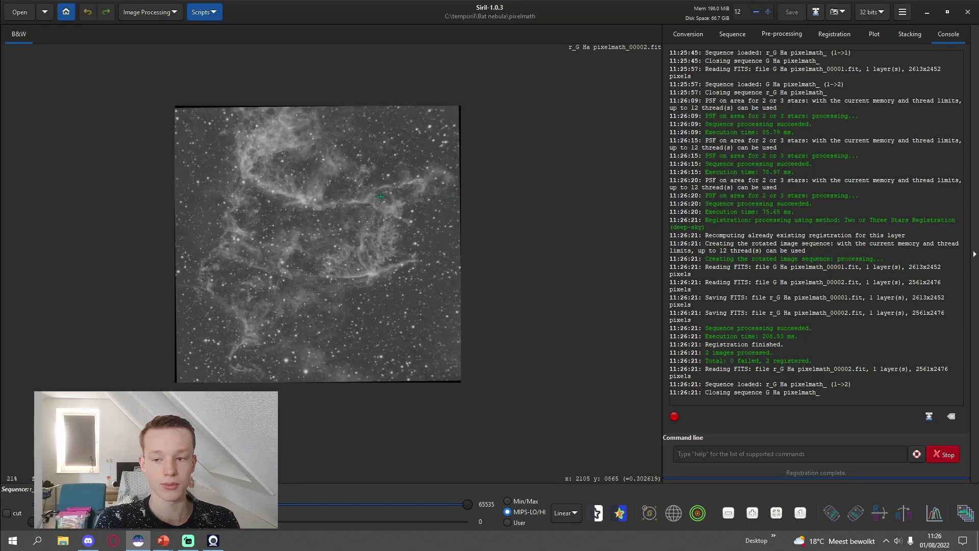
scroll(182, 110, up, 2)
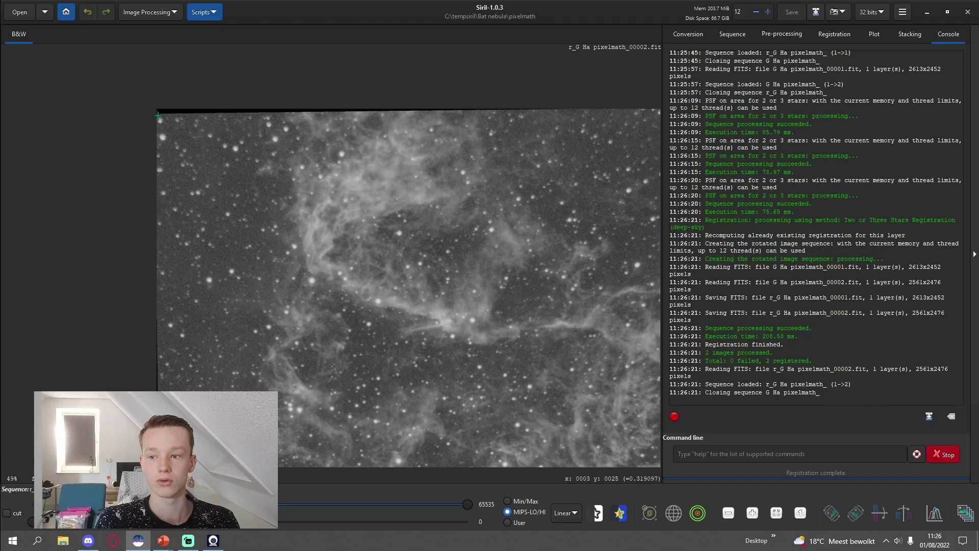
drag(158, 116, 552, 422)
scroll(466, 372, down, 3)
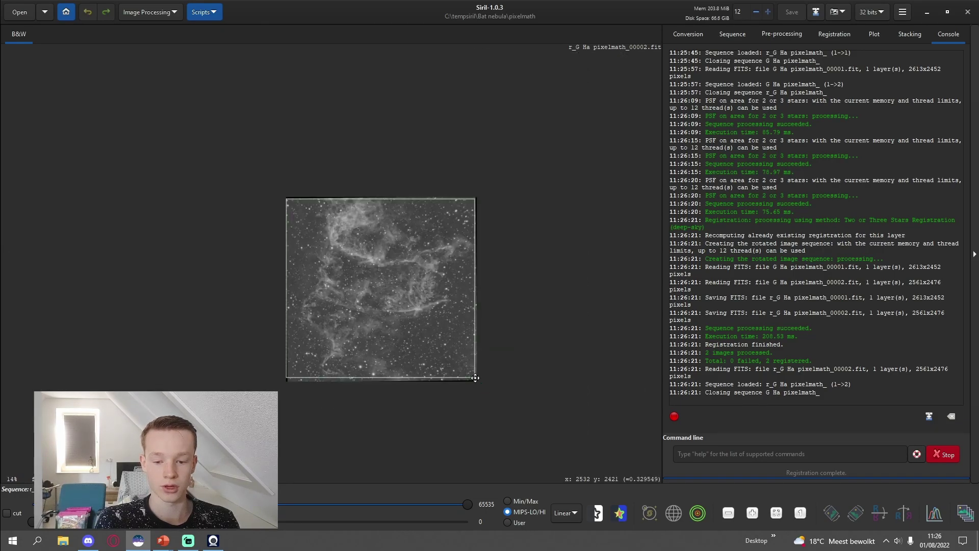
scroll(475, 377, up, 2)
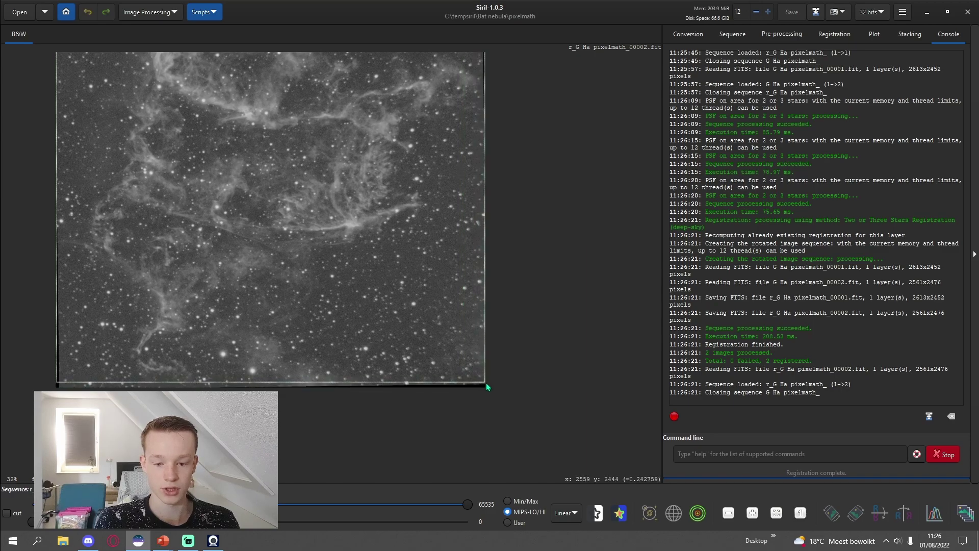
drag(487, 387, 489, 388)
scroll(437, 317, down, 2)
scroll(352, 343, up, 4)
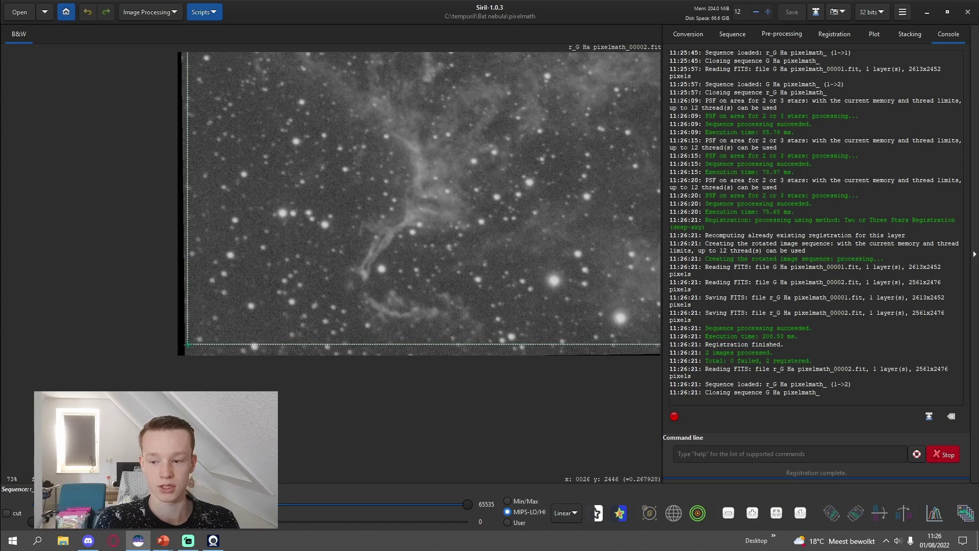
scroll(196, 338, down, 4)
scroll(336, 343, up, 4)
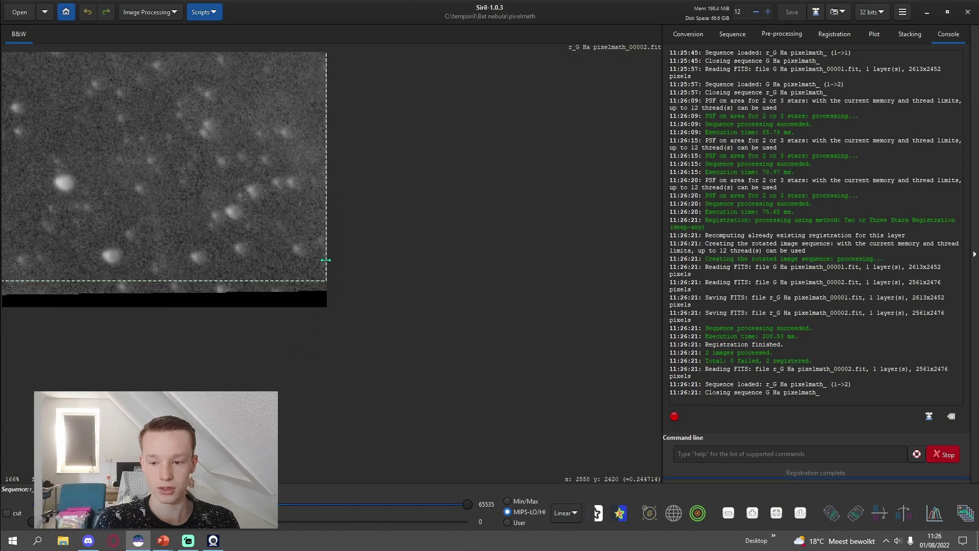
scroll(326, 265, down, 5)
scroll(346, 220, up, 4)
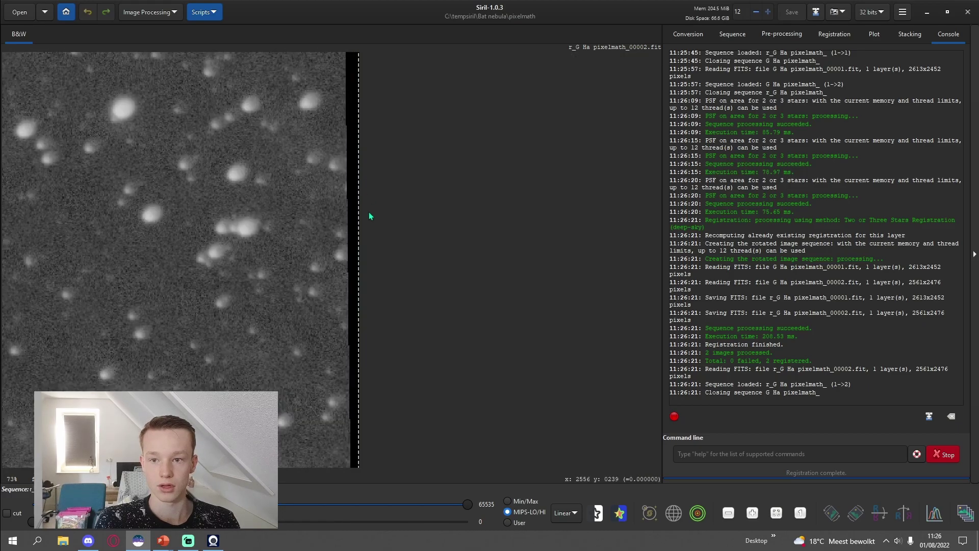
scroll(372, 231, down, 3)
scroll(376, 231, up, 2)
drag(376, 231, 360, 225)
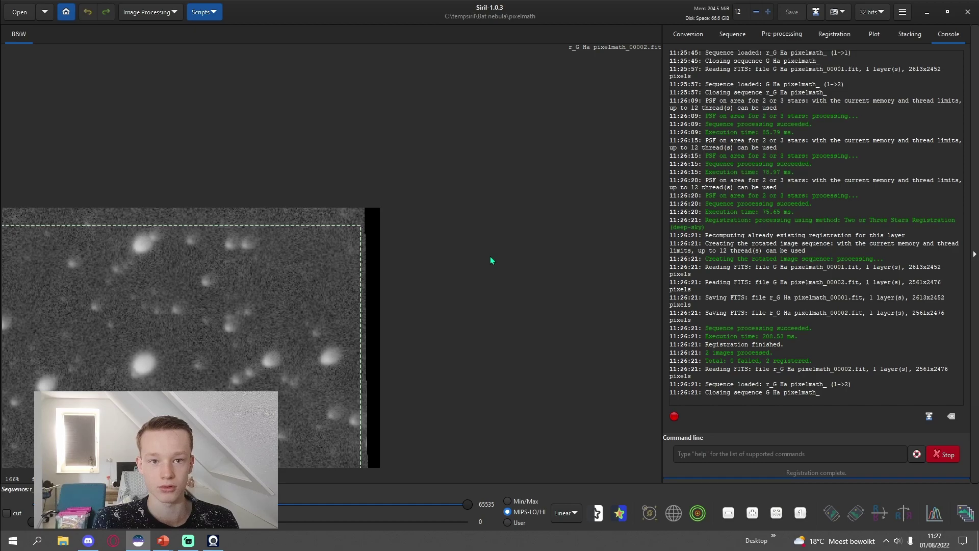
scroll(509, 245, down, 2)
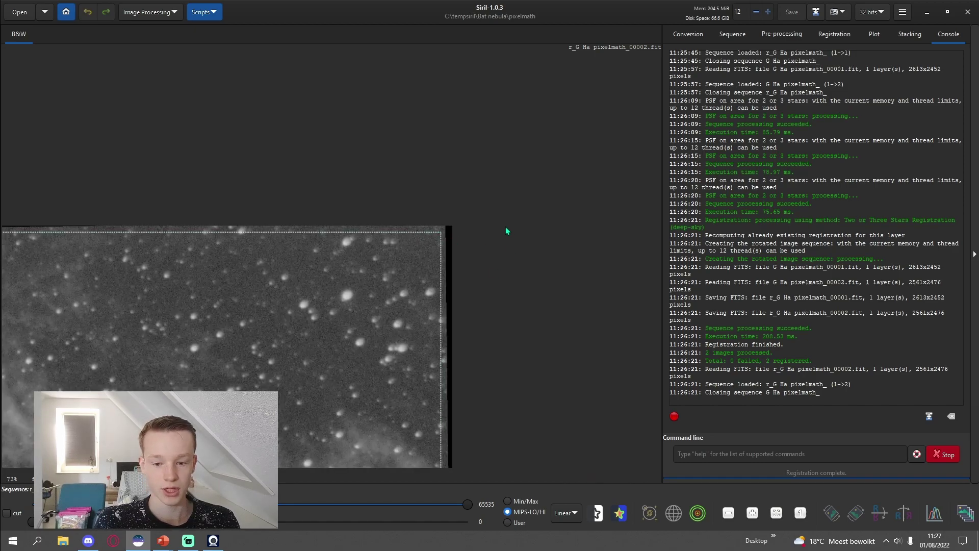
scroll(505, 230, down, 2)
scroll(64, 155, up, 5)
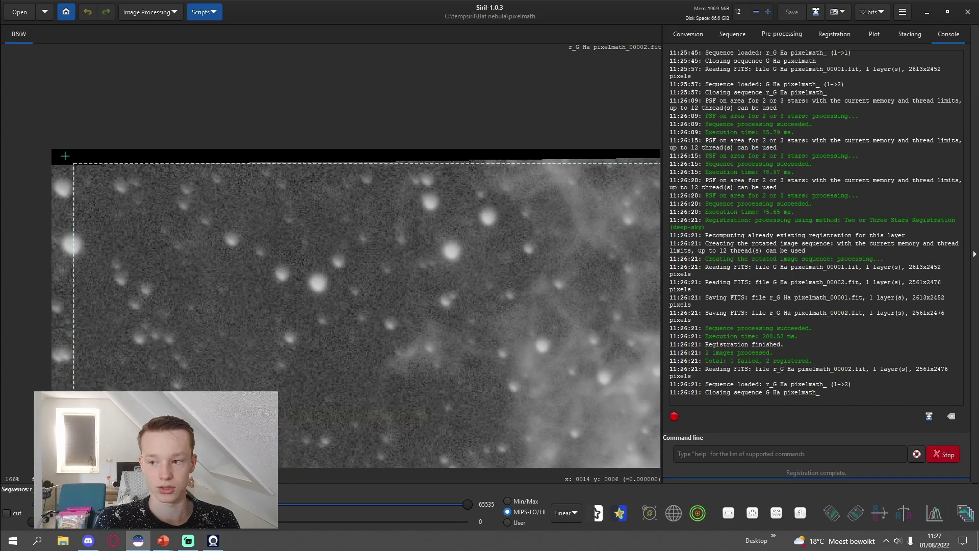
drag(71, 171, 863, 416)
- Blink between the two registered frames in the Frame List to check alignment and borders
click(966, 512)
click(399, 196)
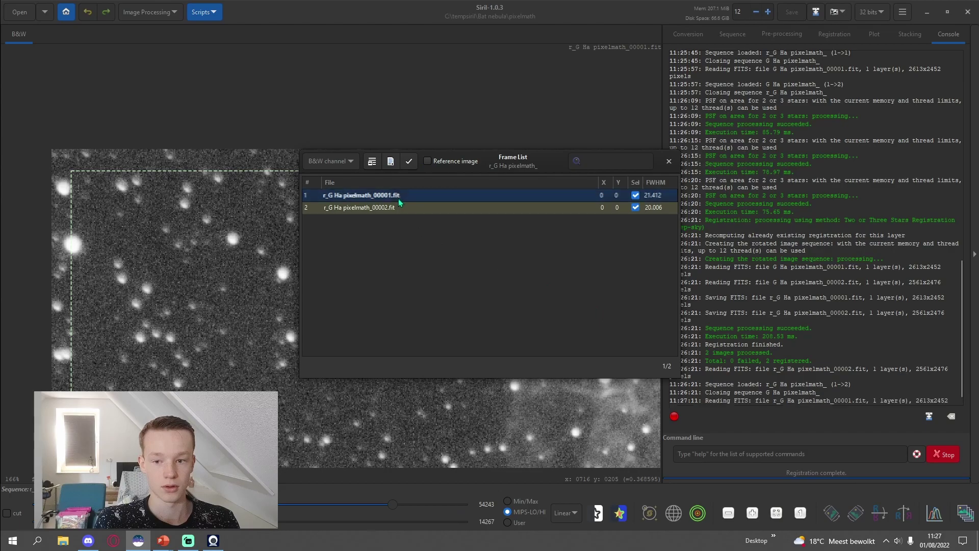
key(Down)
key(Up)
key(Down)
key(Up)
key(Down)
key(Up)
drag(487, 161, 627, 154)
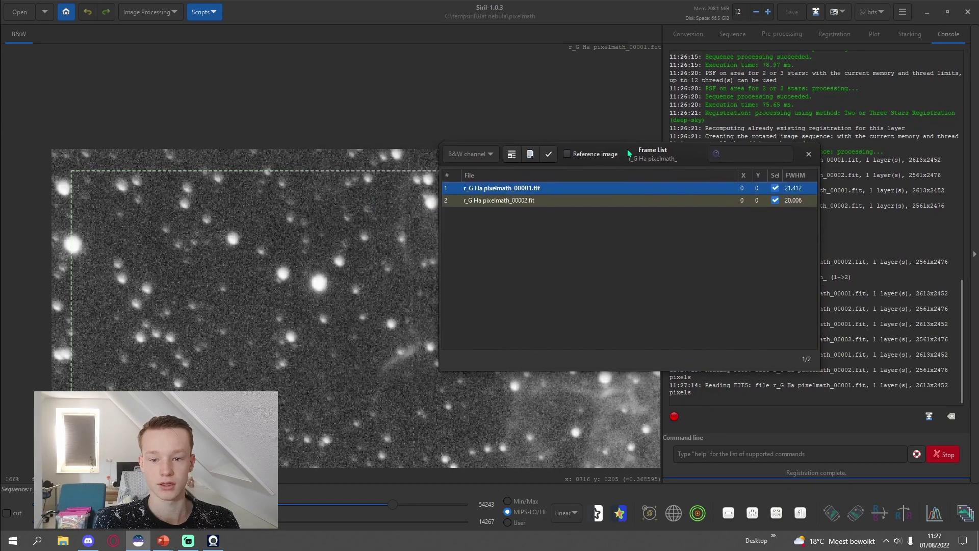
click(524, 202)
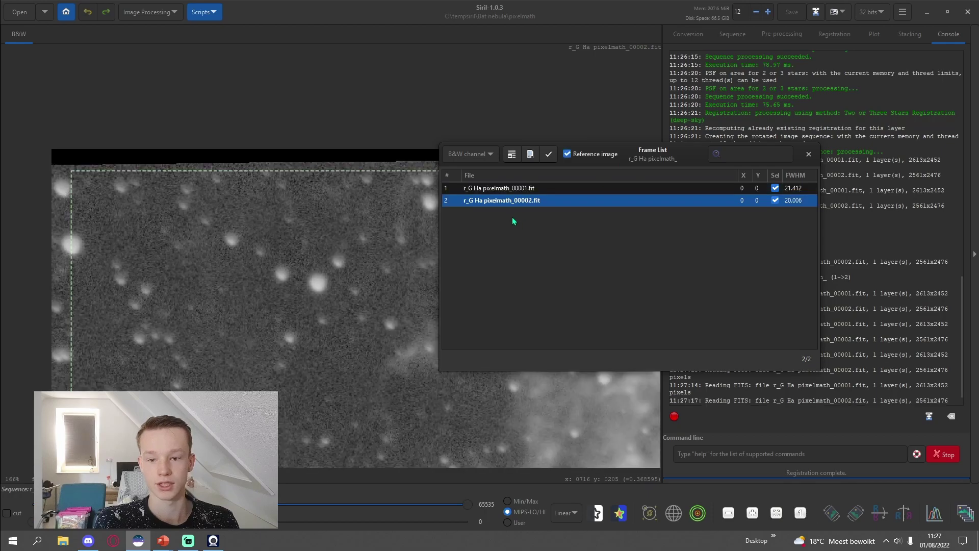
key(Up)
key(Down)
key(Up)
click(808, 154)
- Display registered frame 2, r_G Ha pixelmath_00002.fit, and inspect the aligned nebula
scroll(358, 216, down, 4)
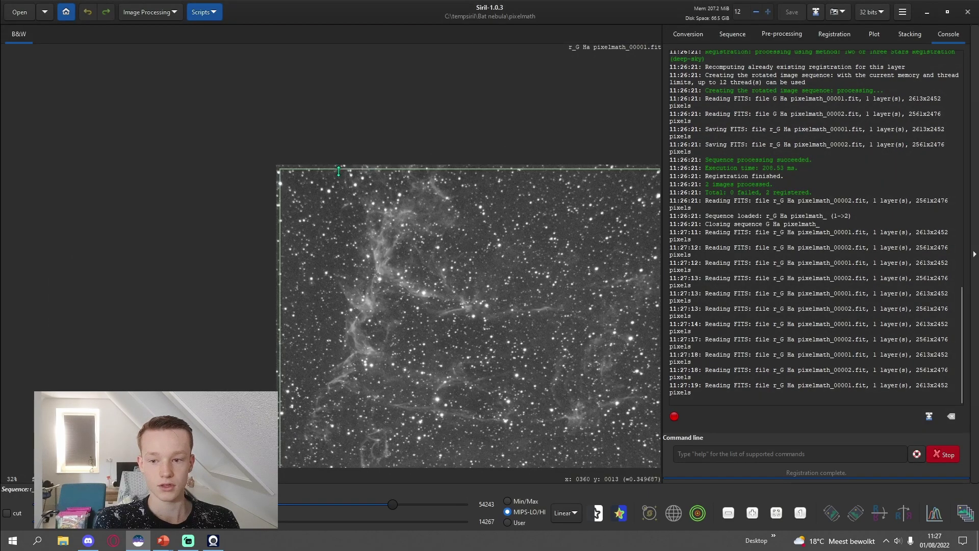
click(968, 517)
click(541, 202)
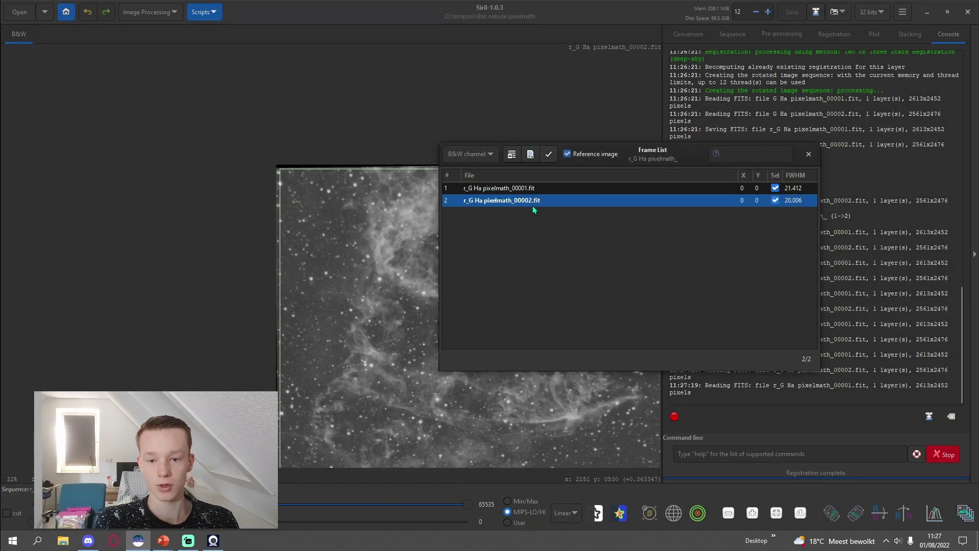
click(808, 155)
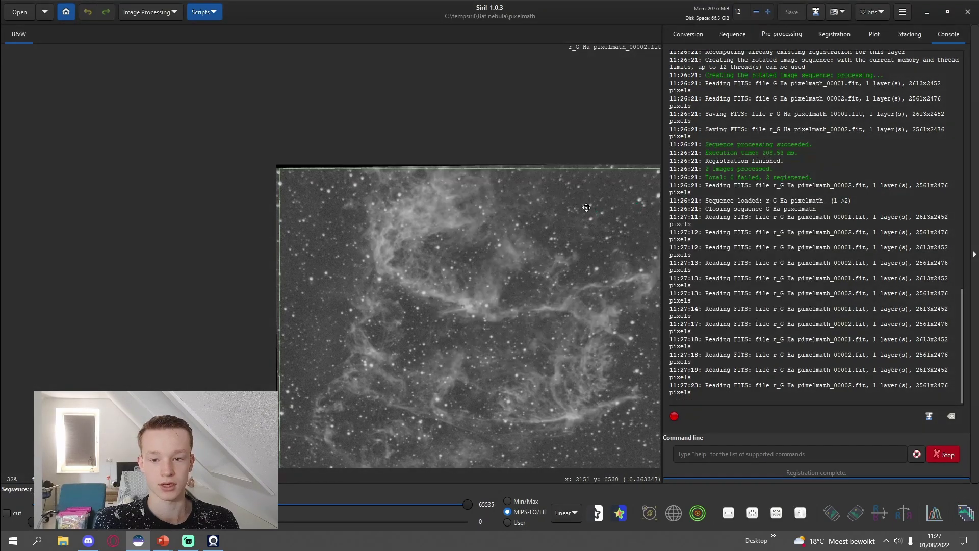
scroll(393, 168, down, 2)
scroll(504, 393, up, 4)
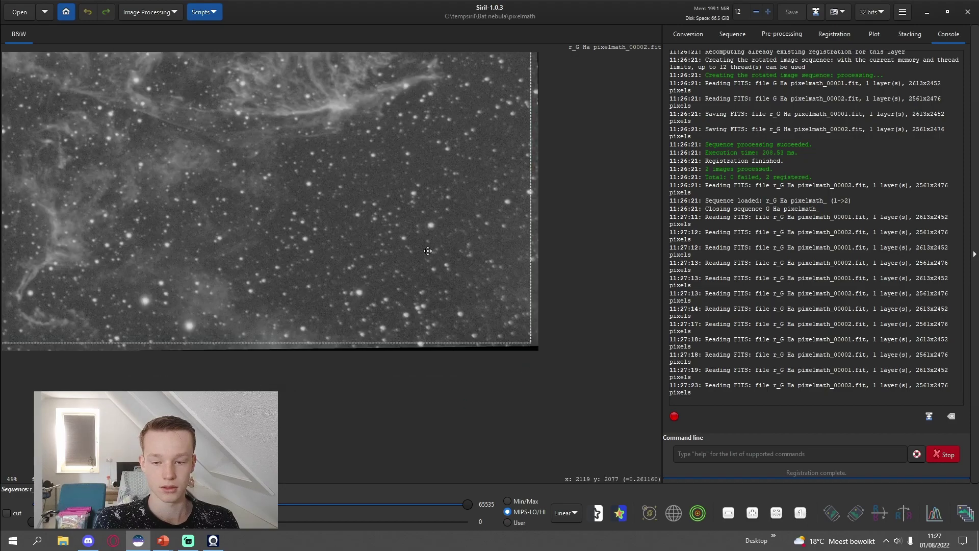
right_click(428, 251)
click(583, 206)
scroll(610, 283, up, 2)
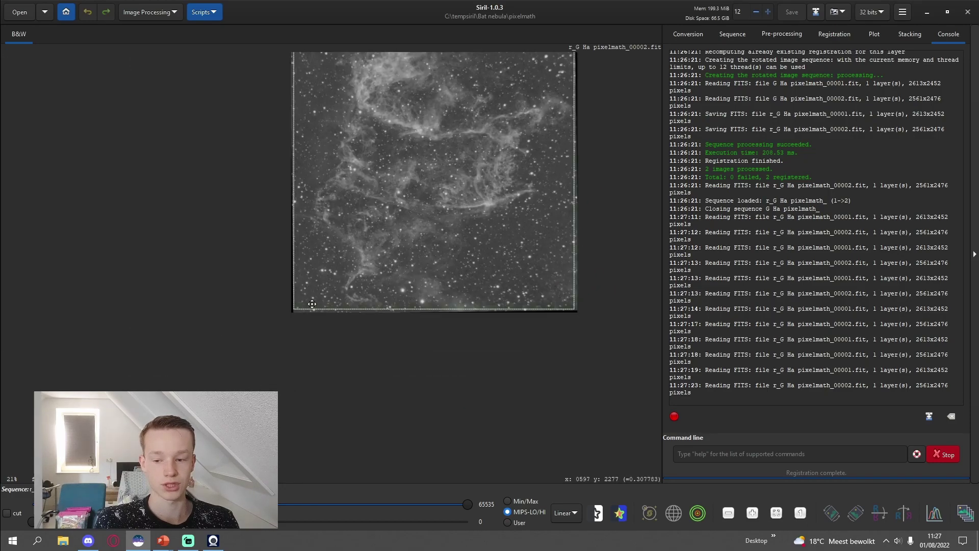
scroll(211, 338, up, 2)
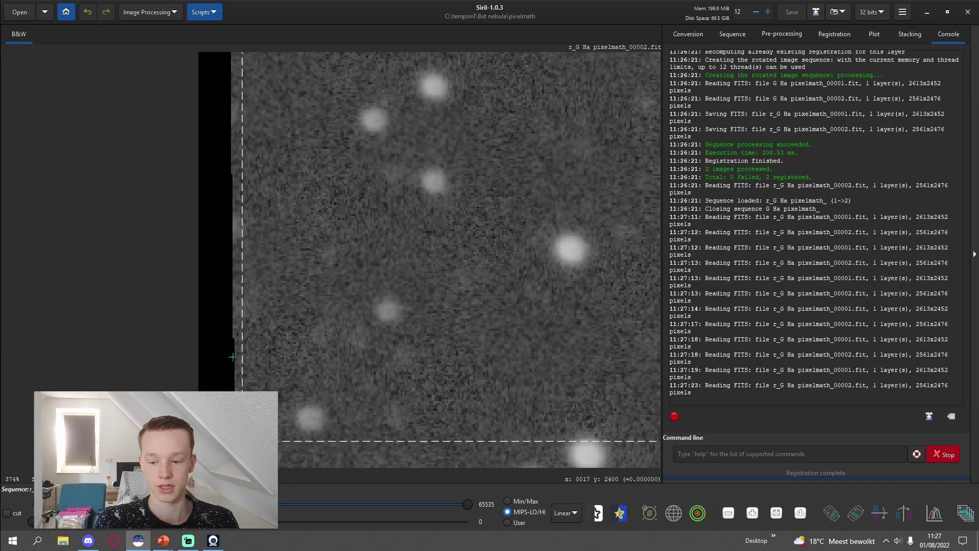
scroll(232, 348, down, 4)
scroll(331, 348, up, 2)
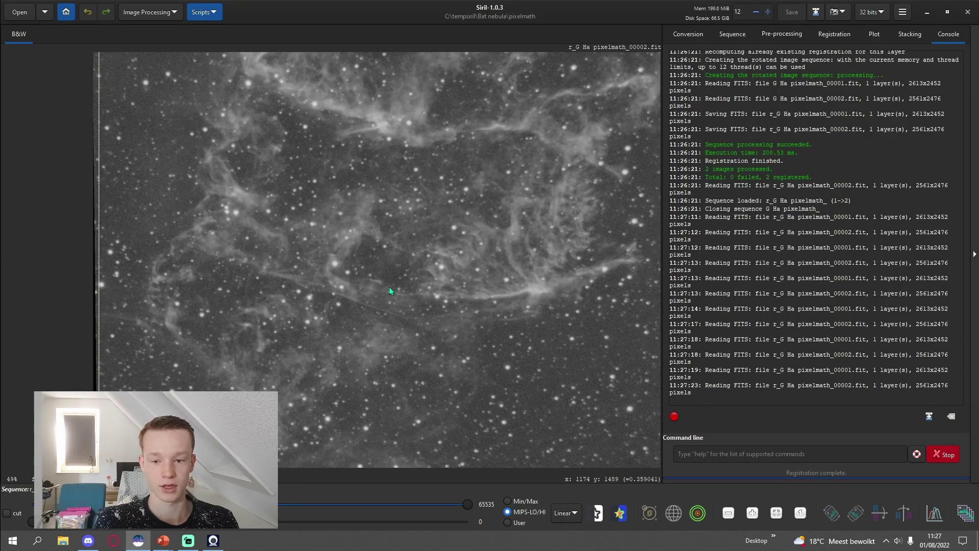
- Crop the registered sequence to the marked area with prefix cropped_
right_click(389, 287)
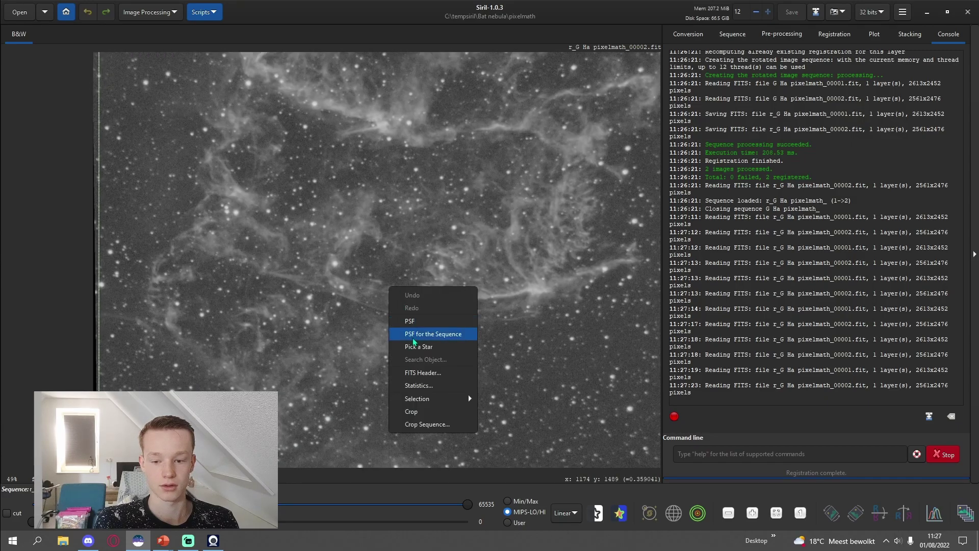
click(434, 424)
click(570, 318)
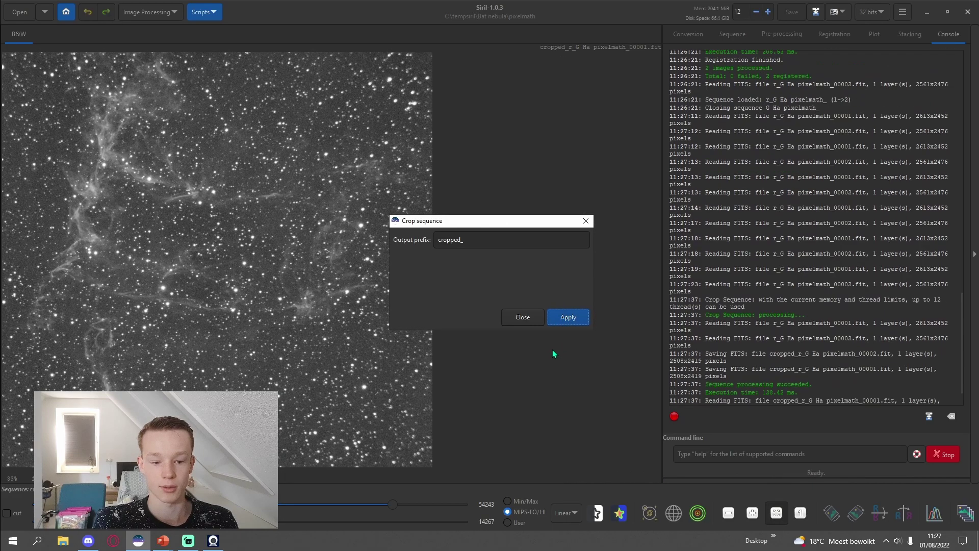
click(553, 320)
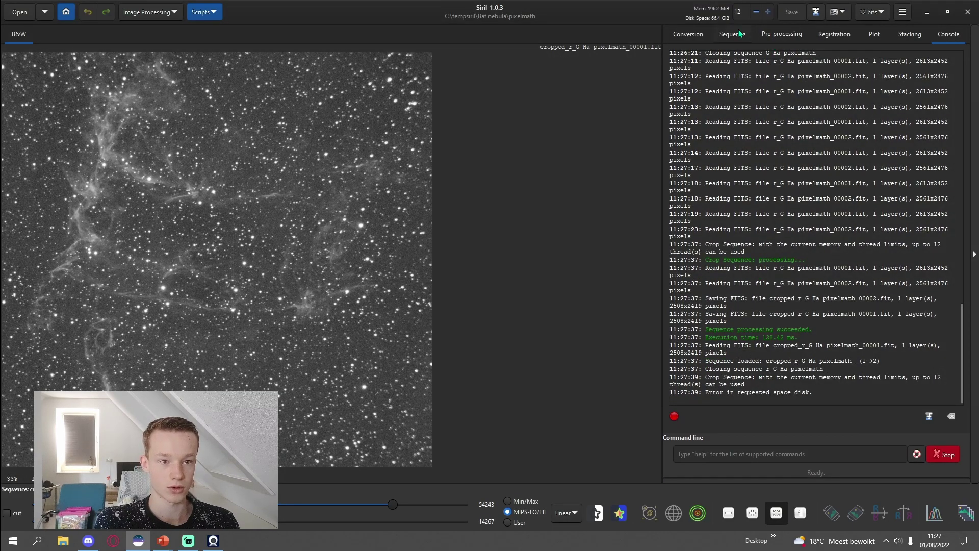
- Check both frames of cropped_r_G Ha pixelmath_ in the Frame List
click(739, 34)
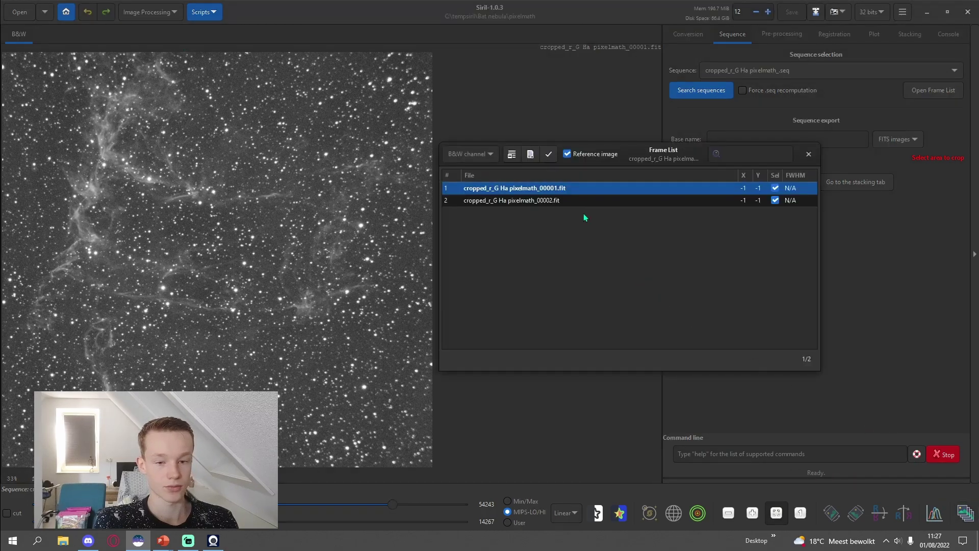
click(576, 200)
click(573, 186)
key(Down)
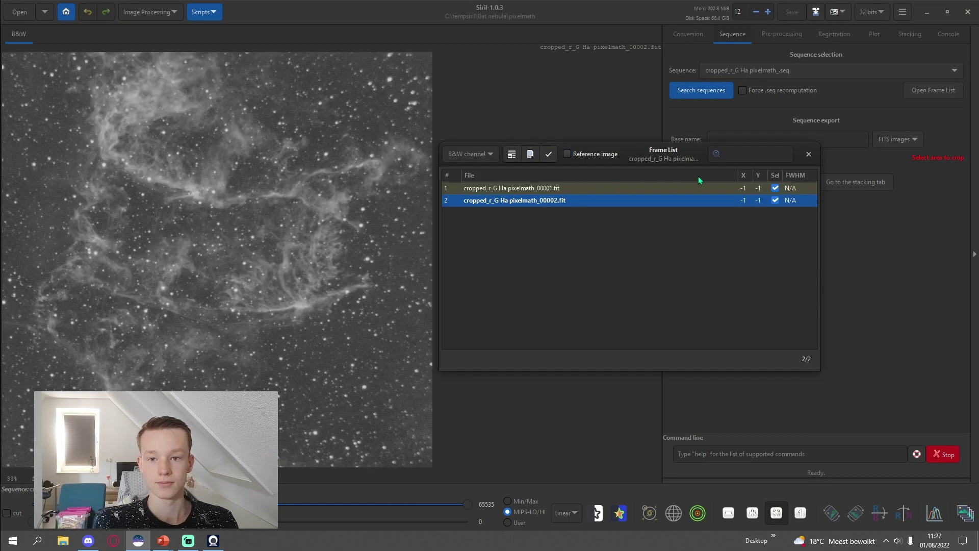
key(Escape)
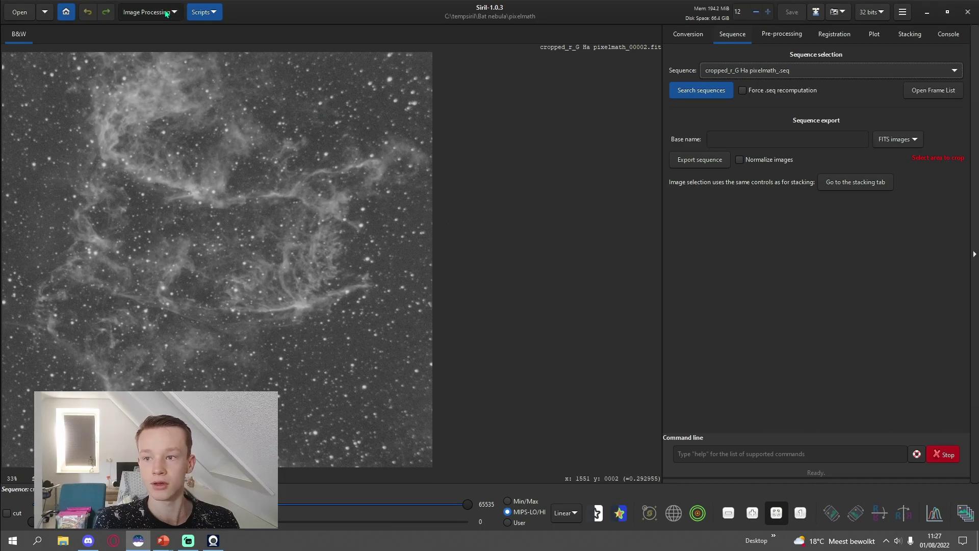
- Add both cropped_r_G Ha pixelmath frames as Pixel Math variables
click(166, 14)
click(148, 347)
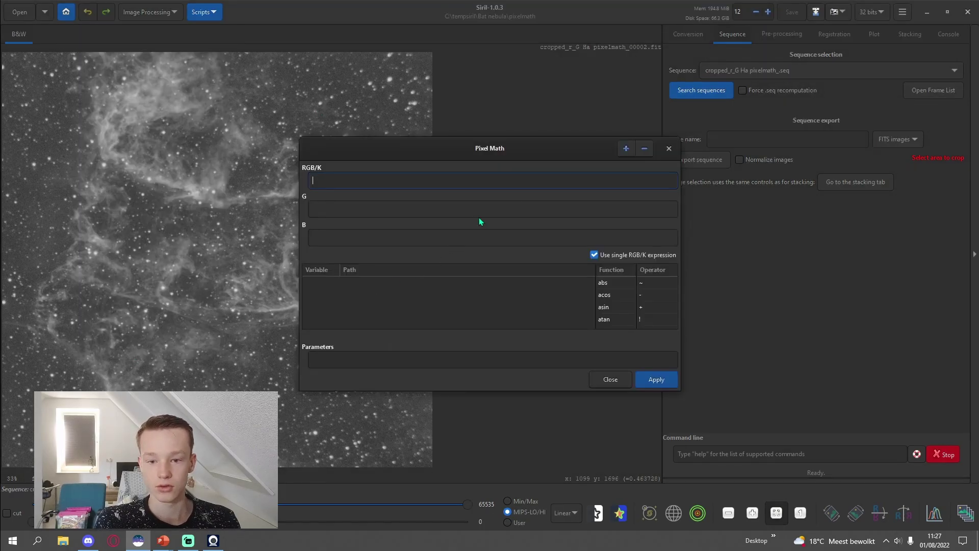
drag(536, 148, 640, 110)
click(730, 109)
shift+click(561, 106)
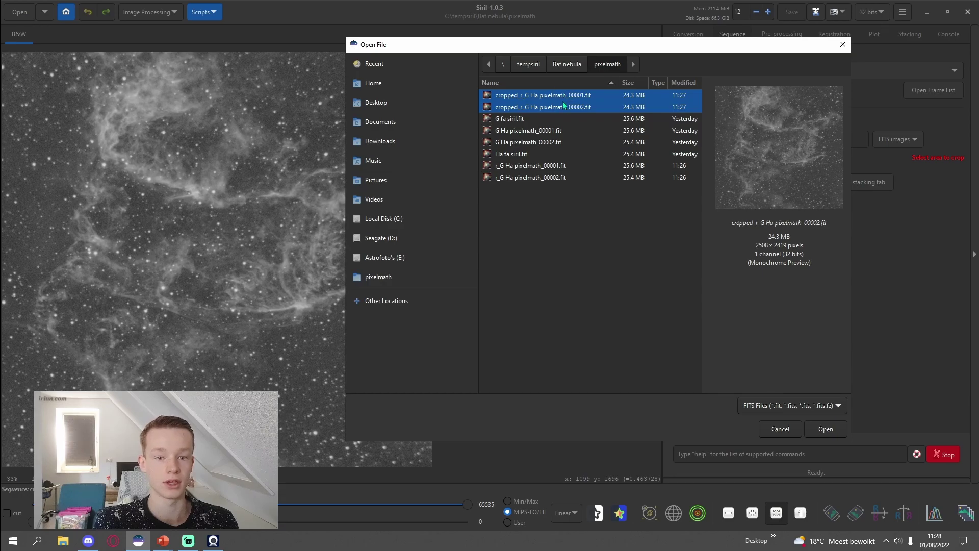
click(826, 428)
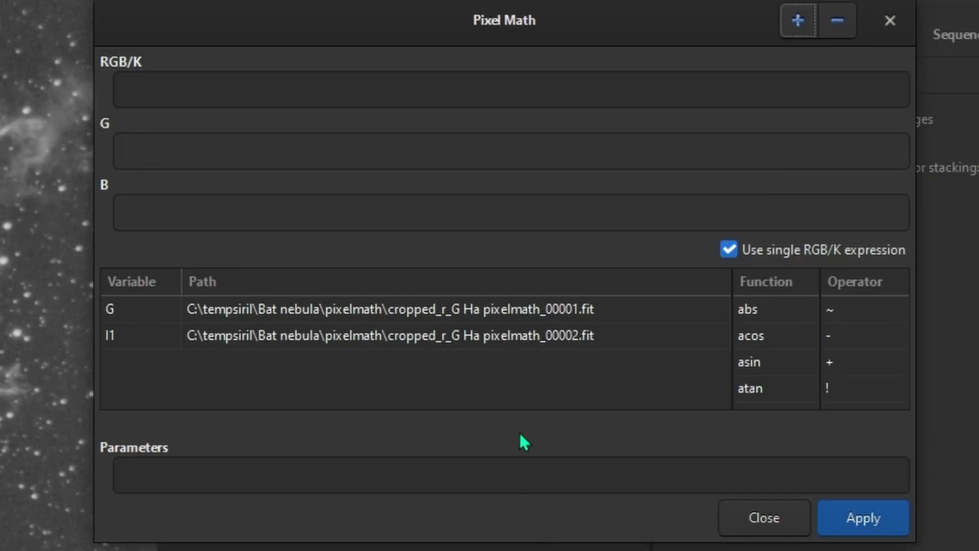
- Rename the two variables to G and Ha
click(117, 308)
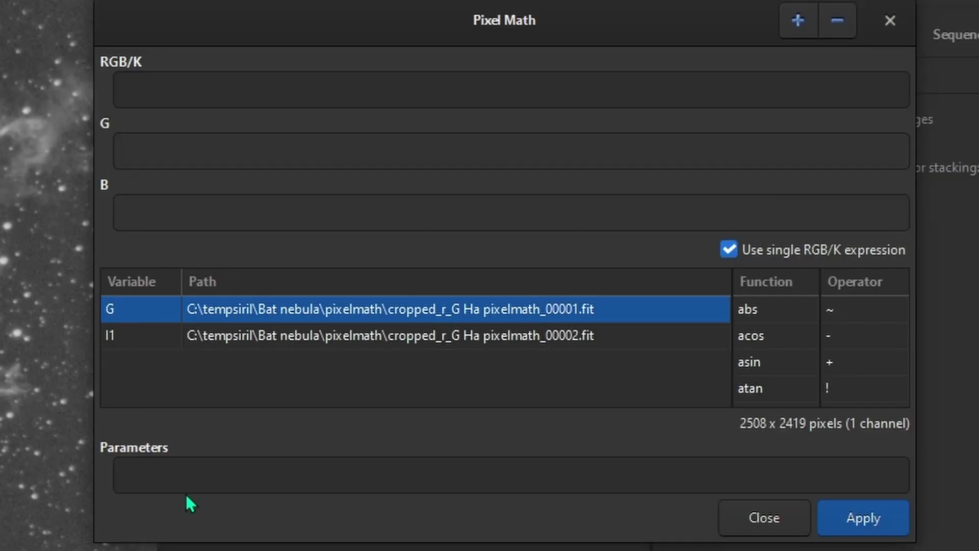
click(126, 309)
key(BackSpace)
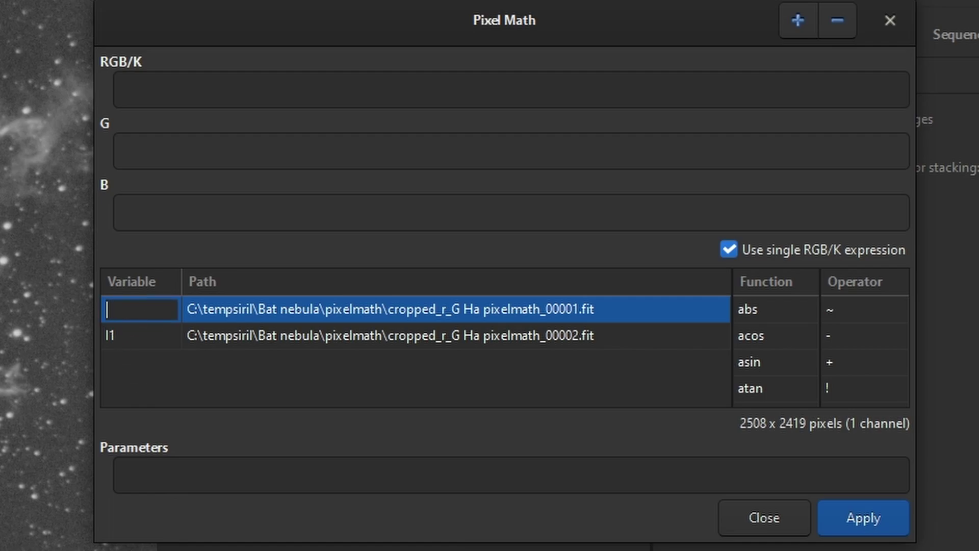
text(G)
click(151, 335)
click(134, 335)
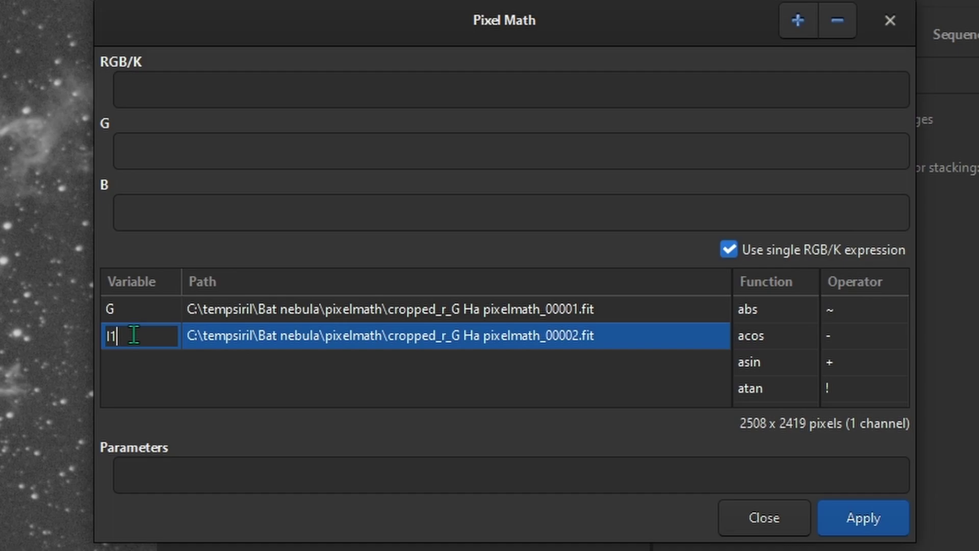
key(BackSpace)
key(BackSpace)
text(Ha)
key(Return)
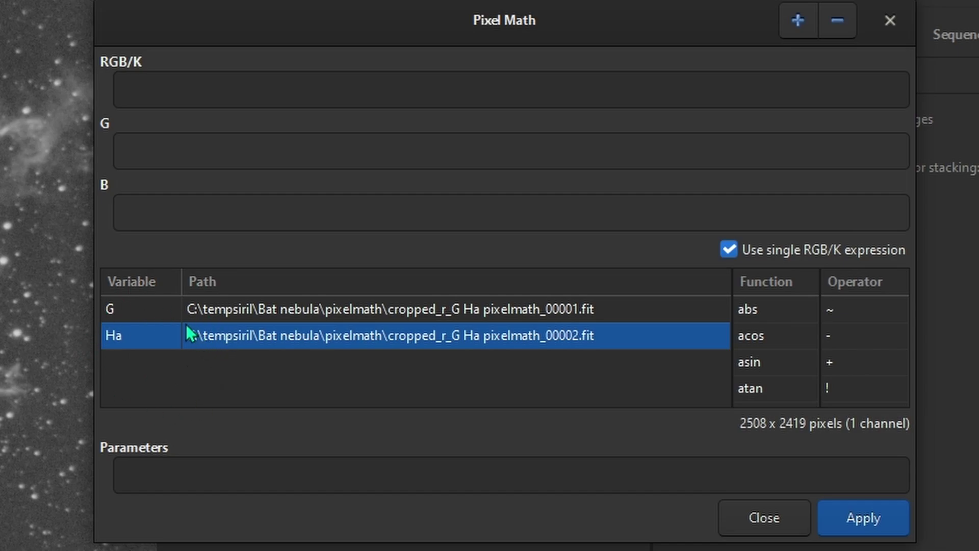
click(139, 312)
click(152, 326)
click(153, 309)
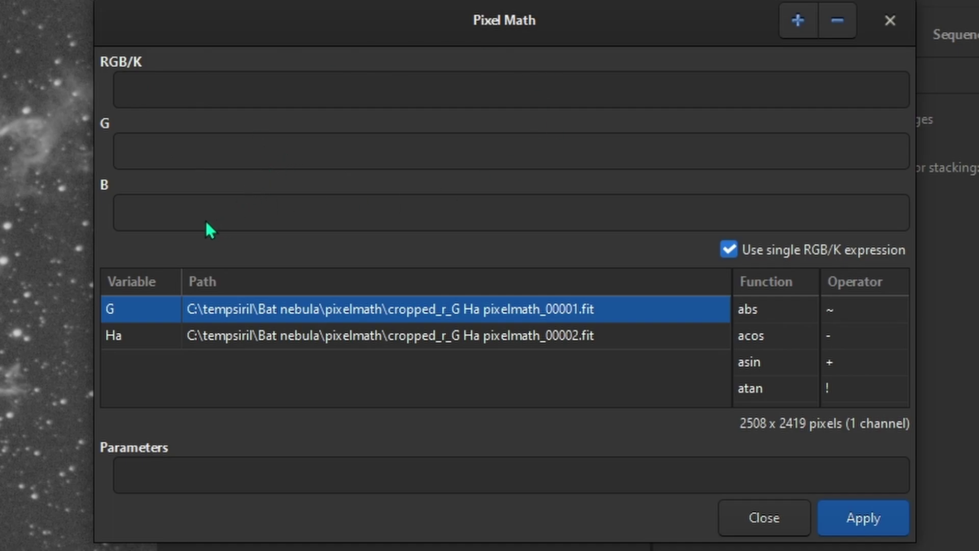
click(190, 93)
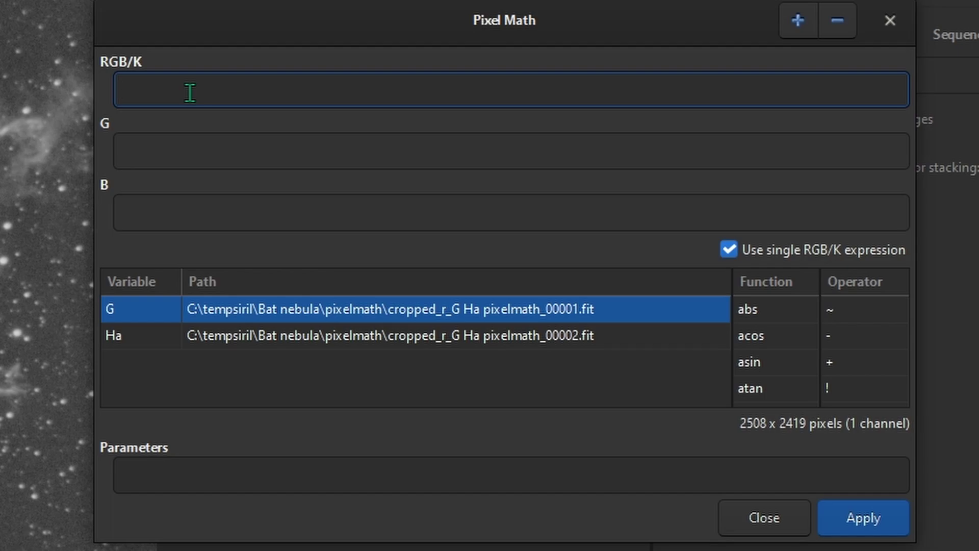
text(Ha + G)
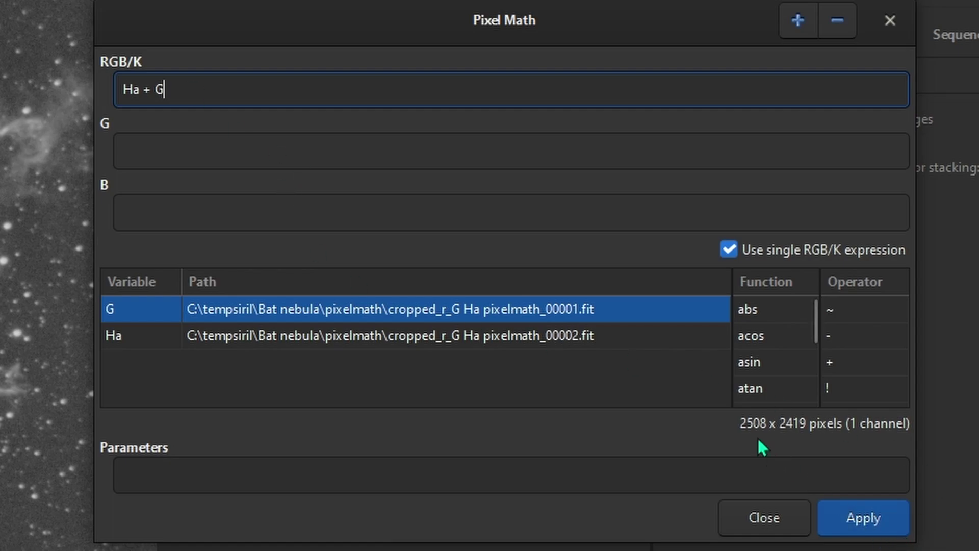
key(BackSpace)
key(BackSpace)
key(BackSpace)
key(BackSpace)
key(BackSpace)
key(BackSpace)
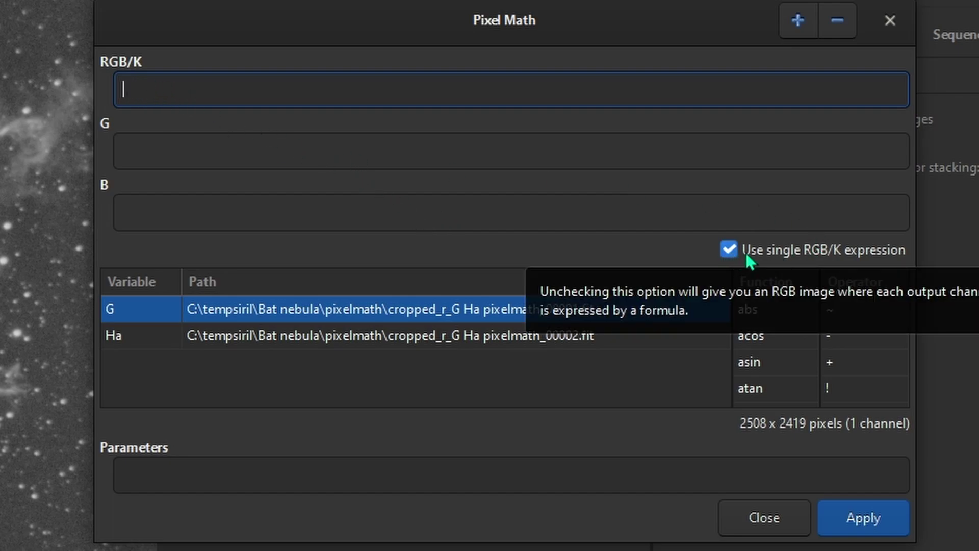
- Turn off the single RGB/K expression and enter R = Ha, G = G, B = G
click(729, 249)
click(155, 82)
click(148, 147)
click(168, 201)
click(169, 155)
click(175, 85)
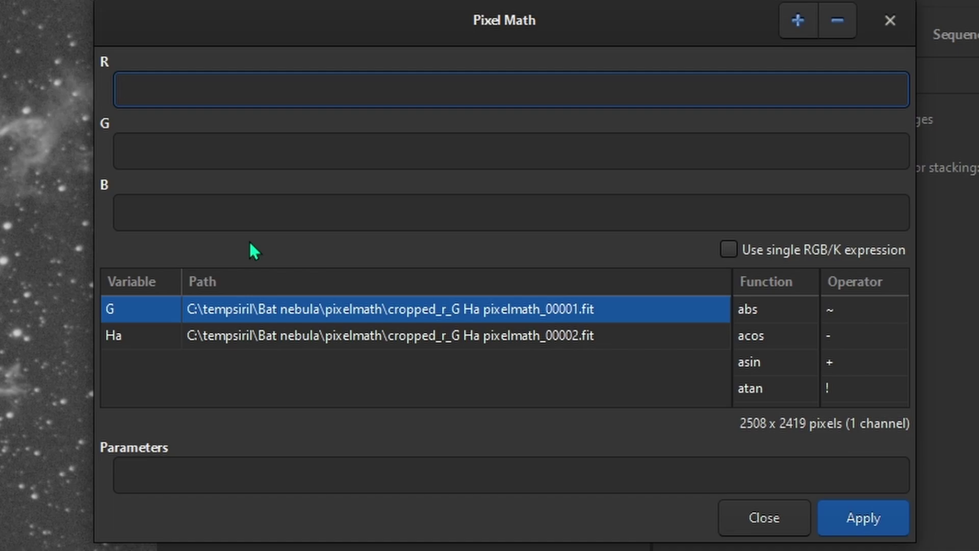
text(Ha)
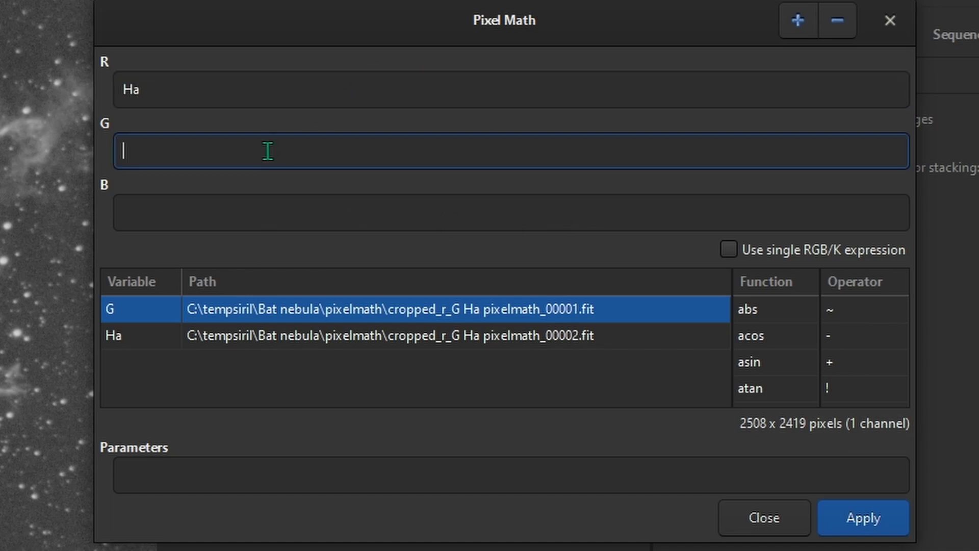
text(G)
click(197, 221)
text(G)
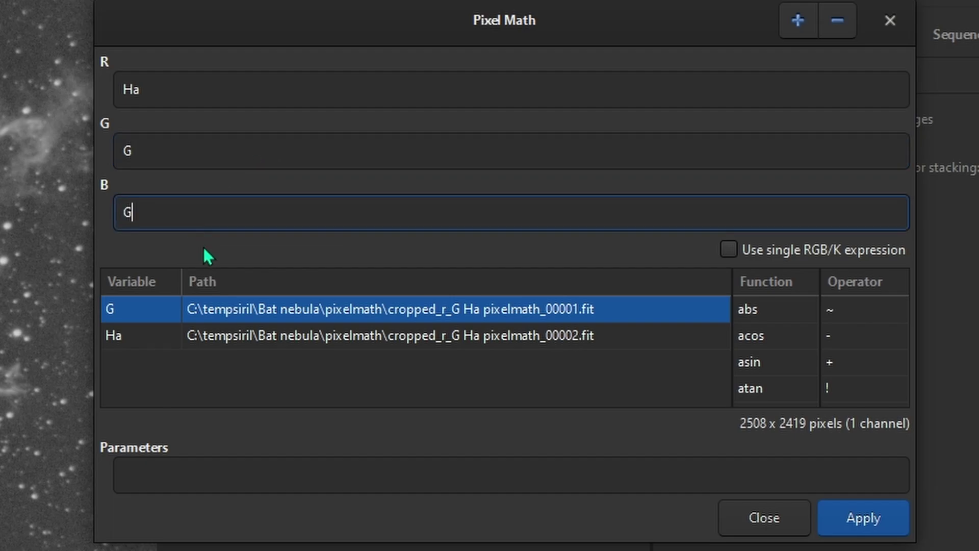
click(187, 143)
click(175, 211)
- Apply the channel expressions and view the RGB result: red Ha nebula on teal
click(873, 529)
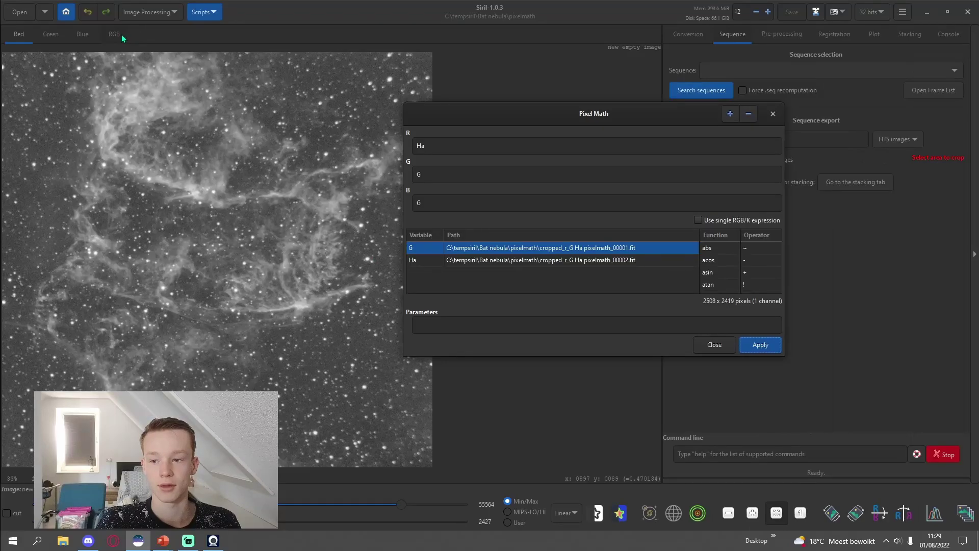
click(122, 34)
scroll(273, 175, down, 1)
scroll(249, 215, up, 2)
scroll(249, 215, down, 3)
scroll(289, 231, up, 2)
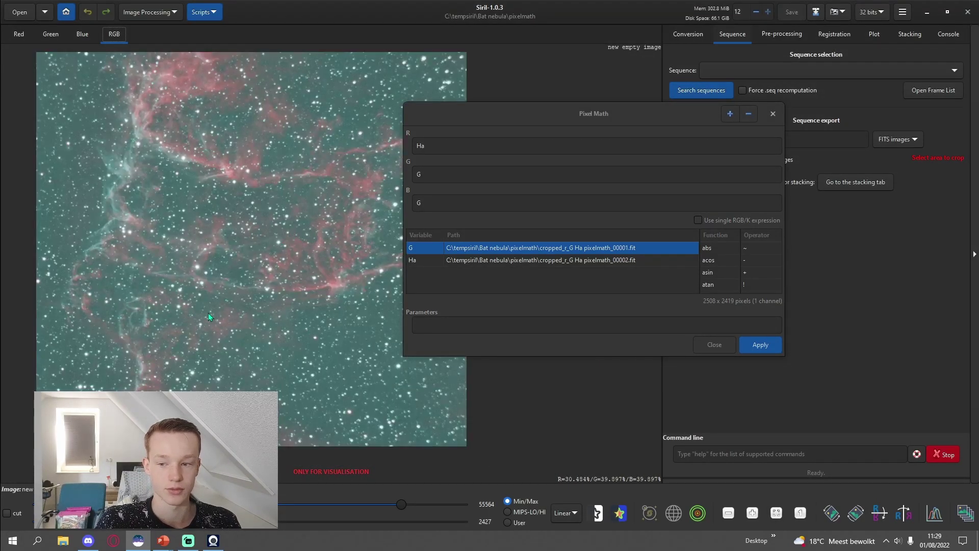
scroll(208, 316, up, 1)
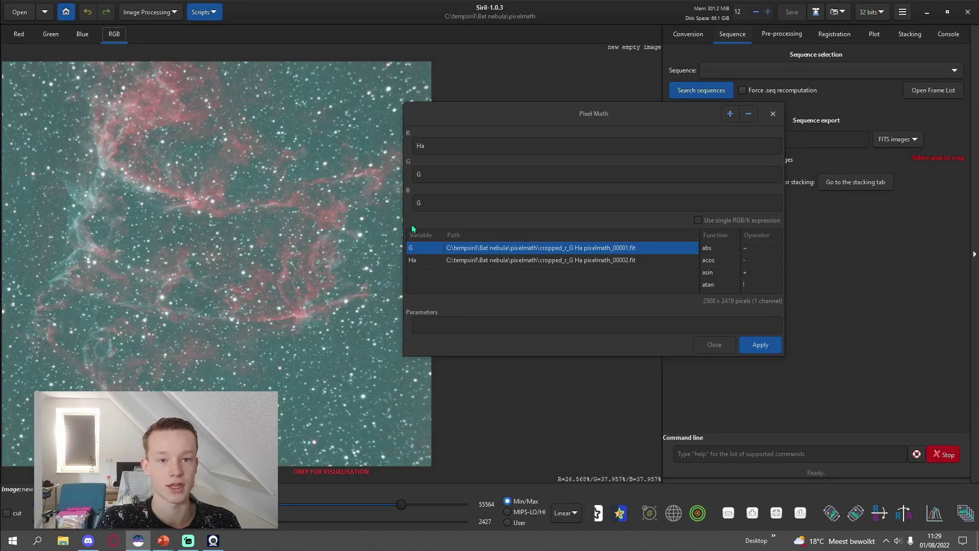
scroll(230, 210, down, 1)
scroll(267, 204, up, 1)
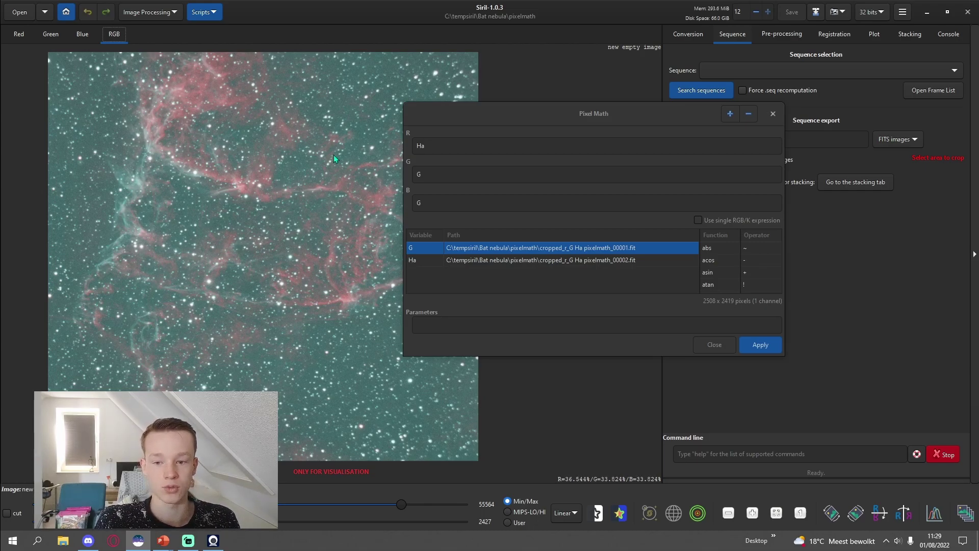
click(420, 265)
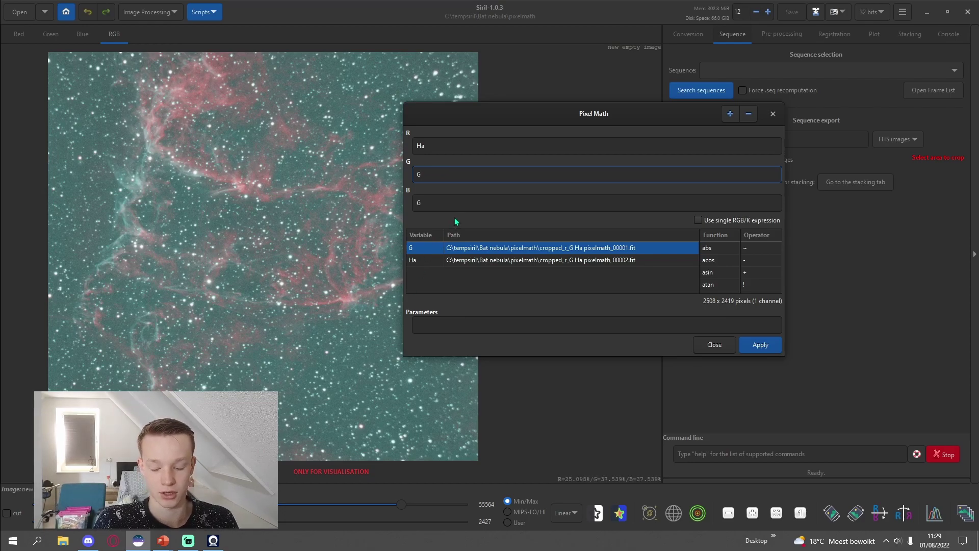
- Set green to G*0,7 and blue to G*0,8 and apply, turning the image cyan
text(X)
key(BackSpace)
text(*)
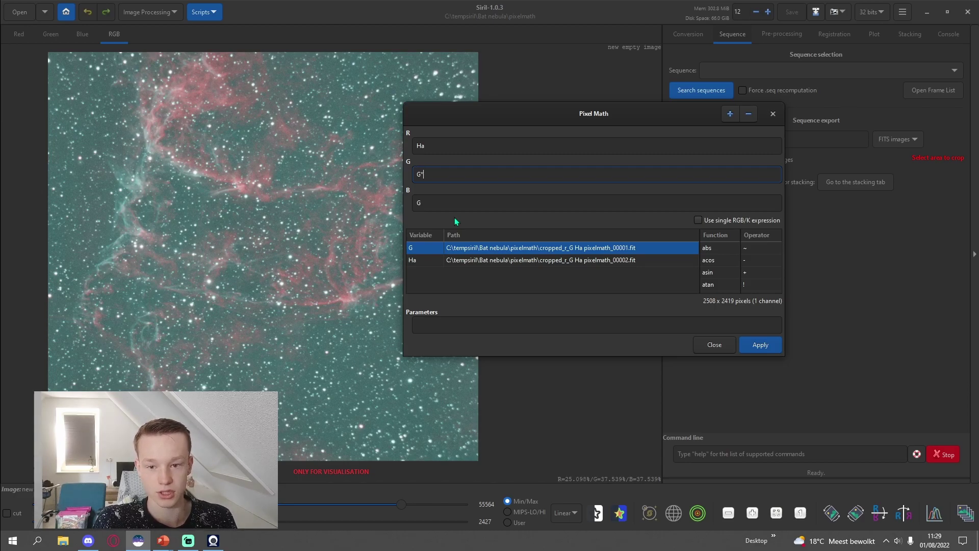
text(0,)
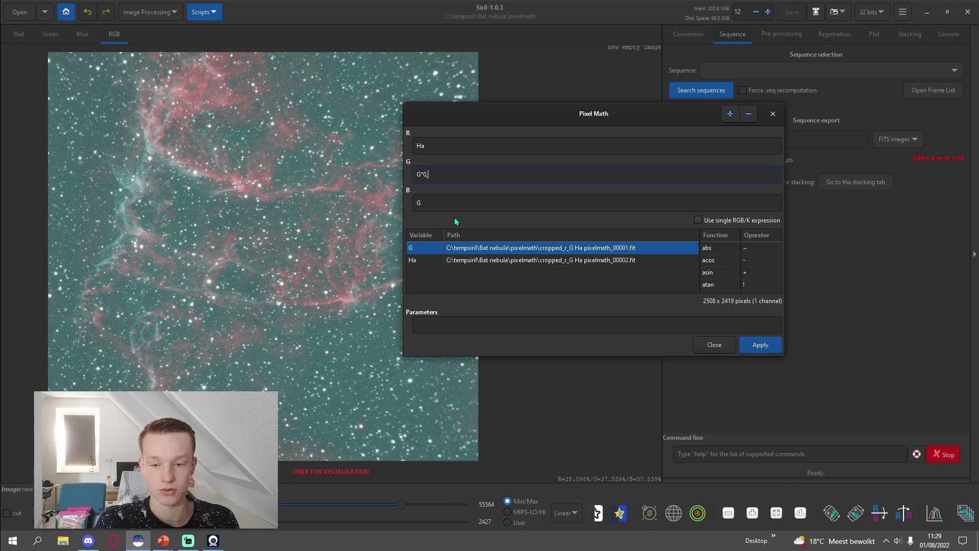
text(7)
click(442, 204)
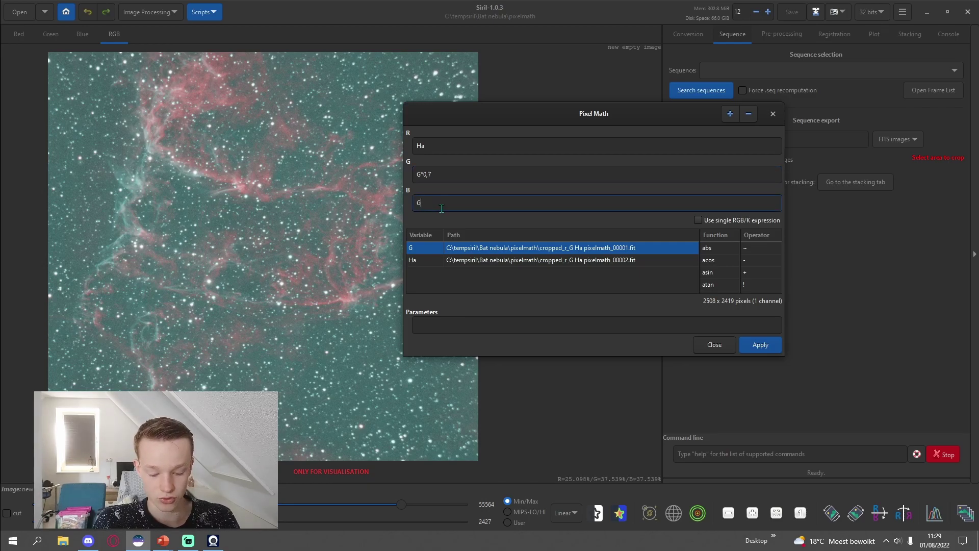
text(*0,8)
click(746, 350)
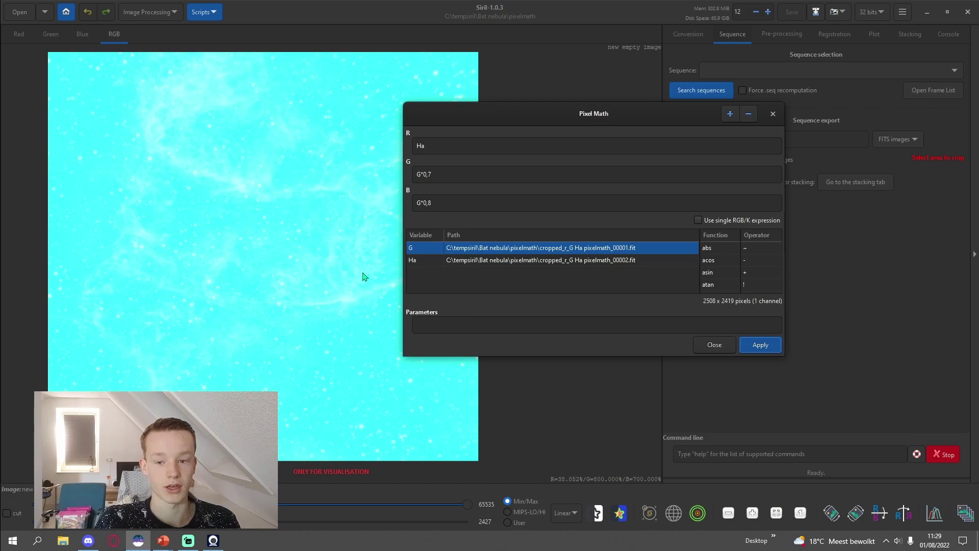
- Clear the blue and green Pixel Math expressions, leaving both fields empty
key(shift+Tab)
key(BackSpace)
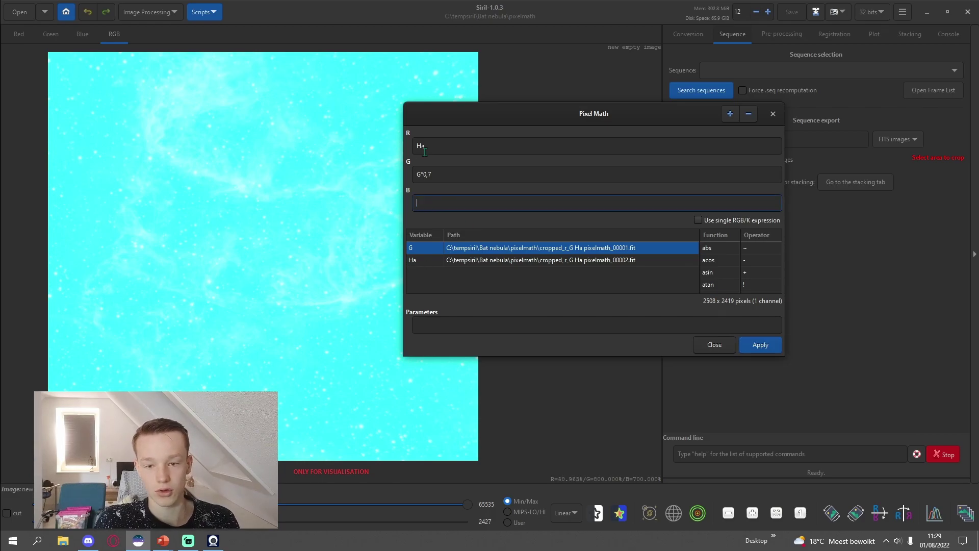
key(shift+Tab)
key(BackSpace)
text(G)
key(BackSpace)
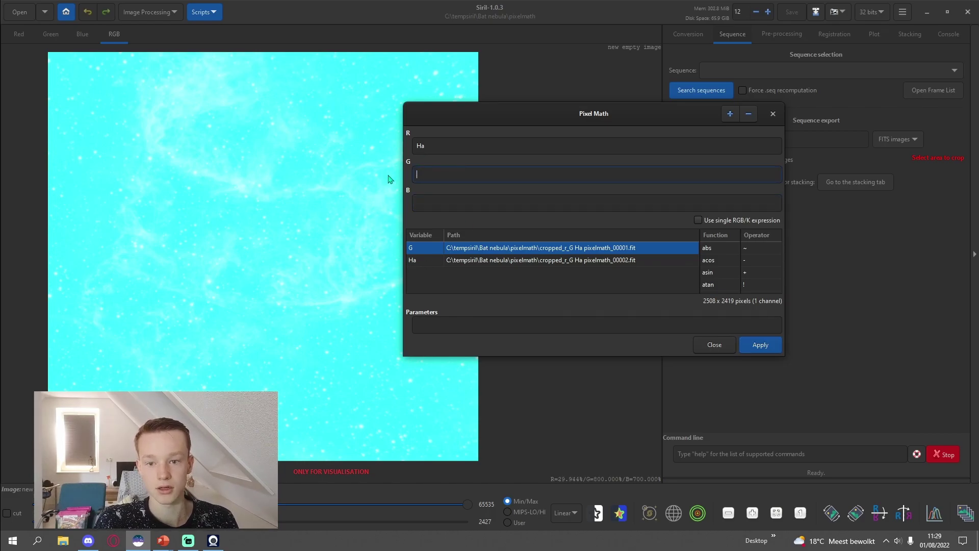
click(243, 289)
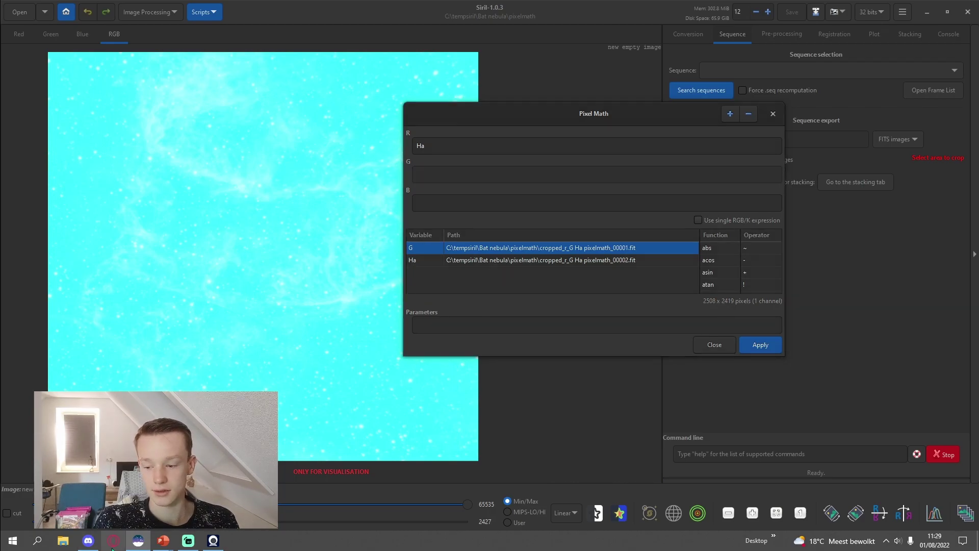
- In Opera, search 'HOO combination pixelmath' and open the telescope.live dynamic narrowband article
key(alt+Tab)
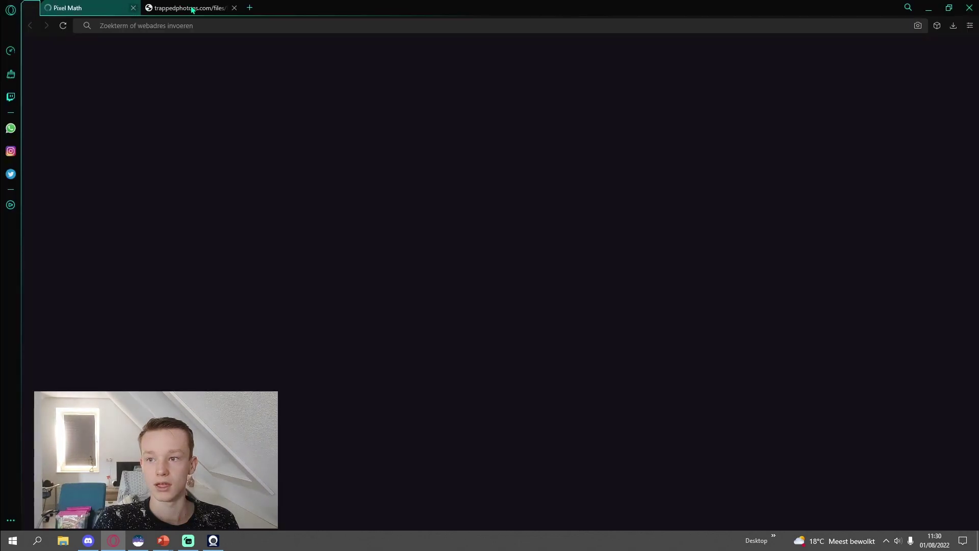
click(250, 8)
click(250, 19)
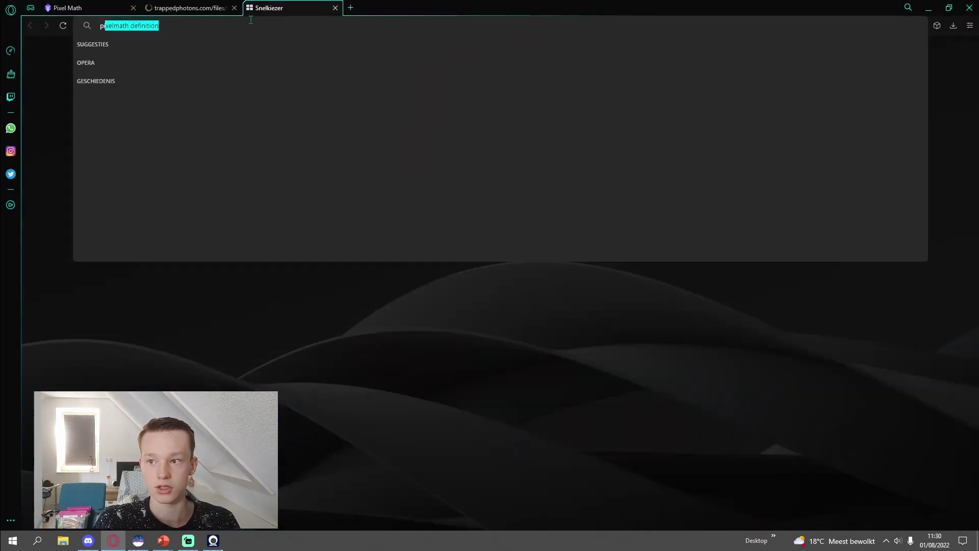
text(HOO combination pixelmath)
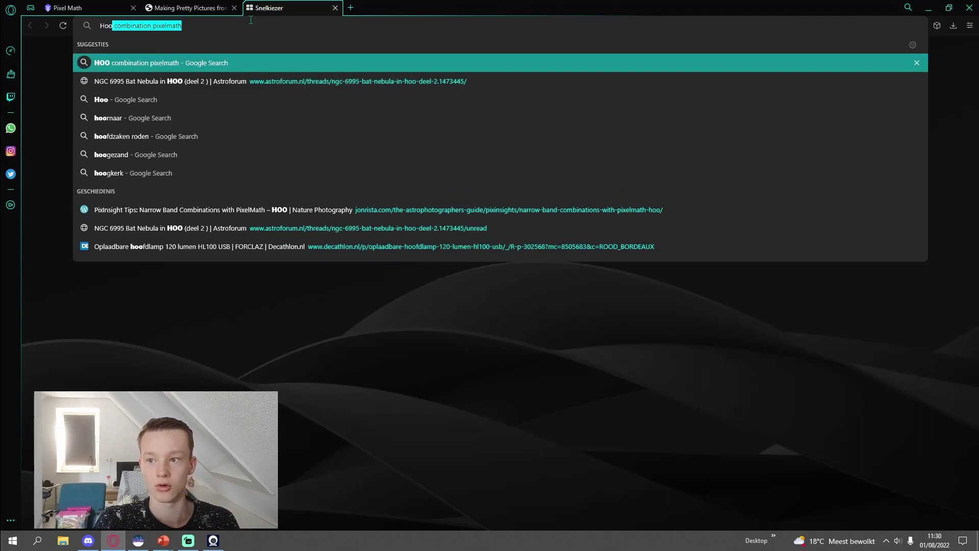
key(Return)
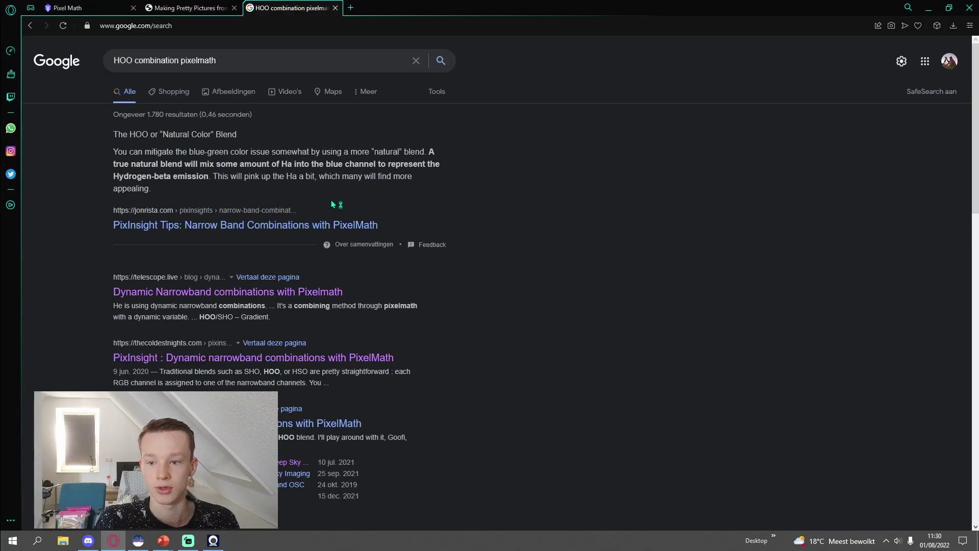
click(182, 298)
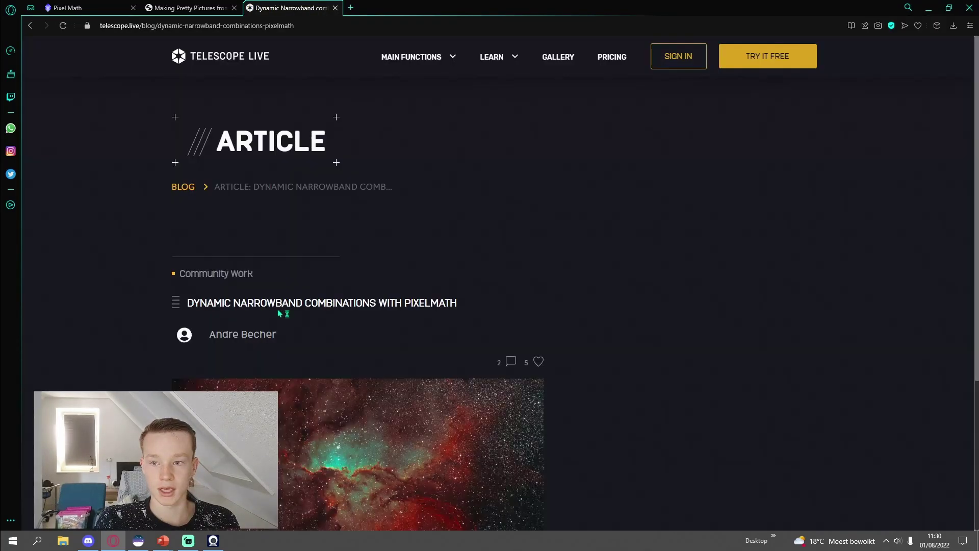
- Scroll to the HaOO formulas, select the green-channel formula, and return to Siril
scroll(433, 356, down, 10)
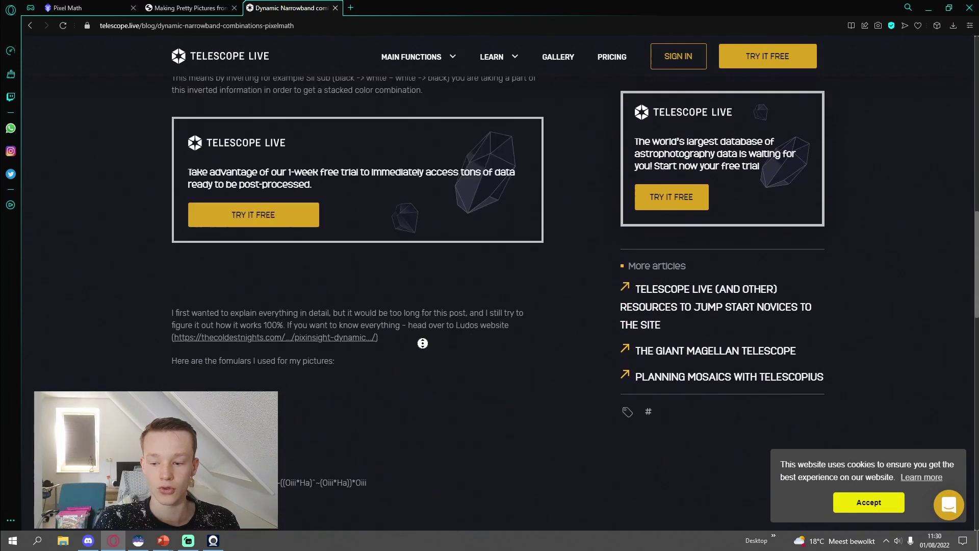
scroll(365, 387, down, 3)
drag(196, 327, 171, 297)
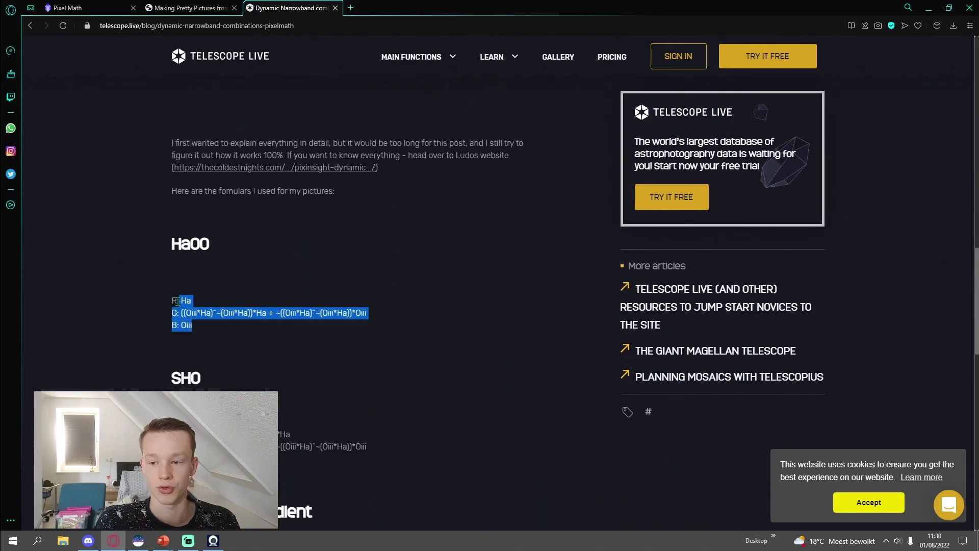
click(273, 356)
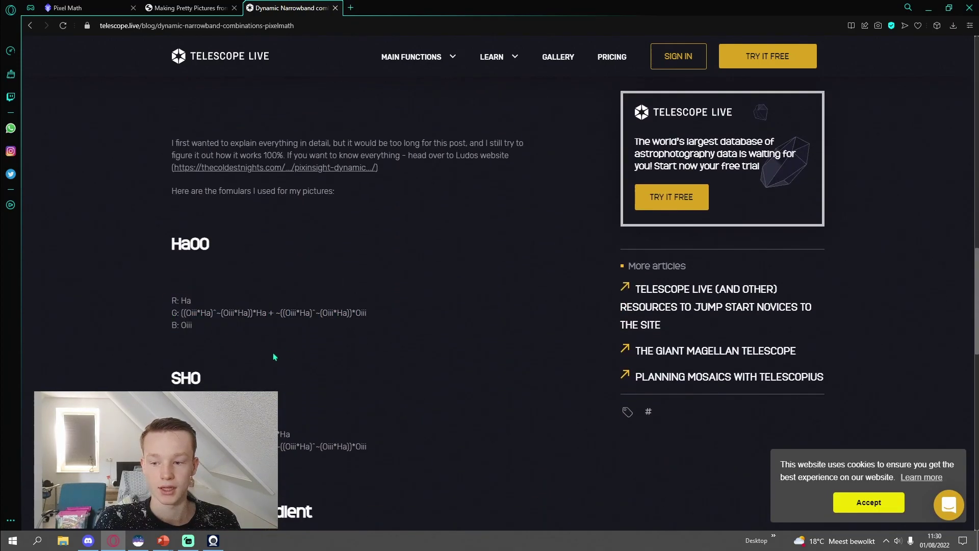
drag(181, 301, 367, 313)
key(ctrl+c)
click(178, 313)
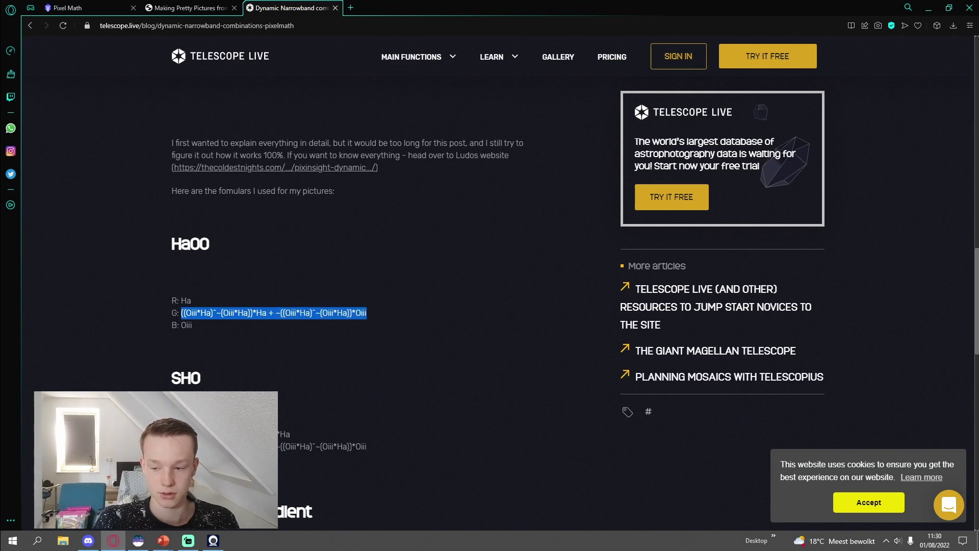
click(138, 541)
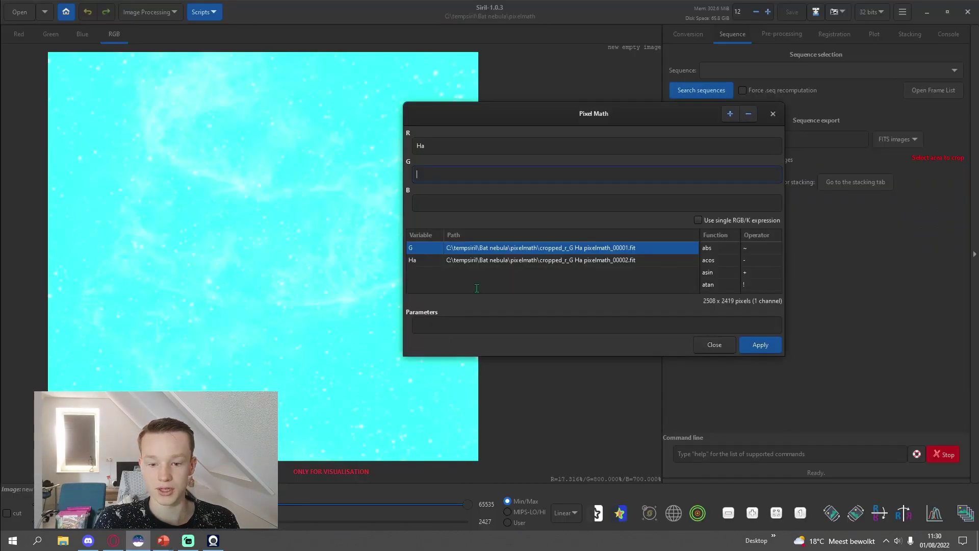
- Paste the HaOO formula into green, set blue to G, and swap the first two Oiii terms for G
key(ctrl+v)
click(441, 204)
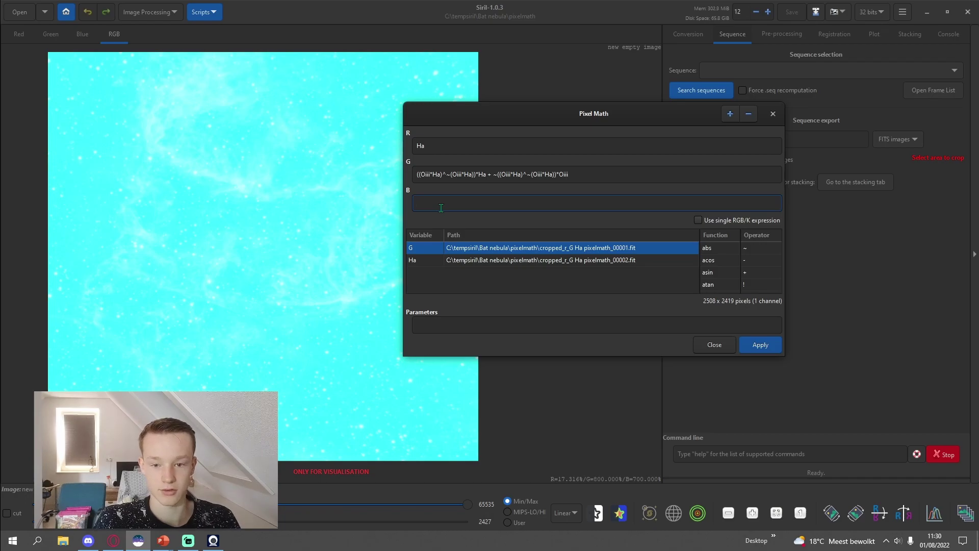
text(G)
click(427, 174)
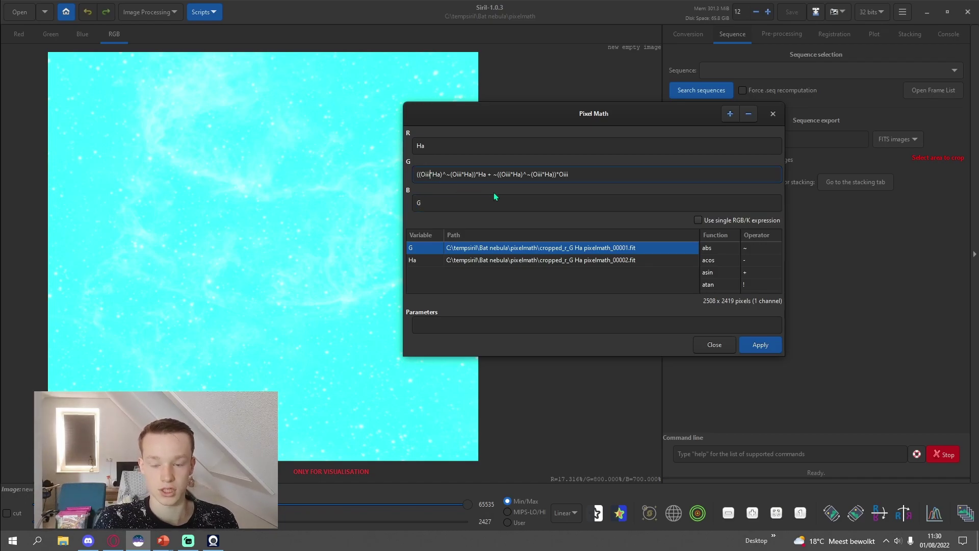
key(BackSpace)
key(BackSpace)
key(BackSpace)
key(BackSpace)
key(BackSpace)
text(G)
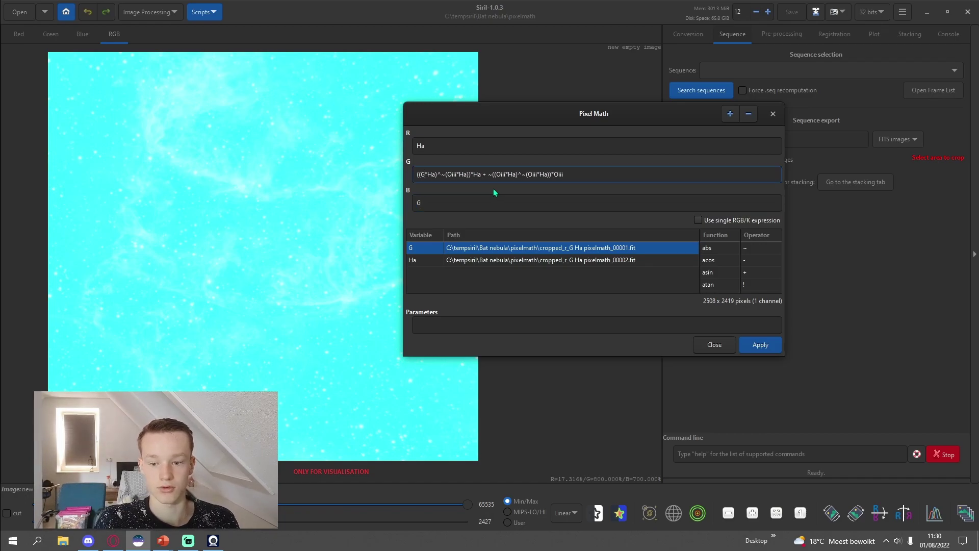
key(Right)
key(Right)
key(Right)
key(Right)
key(Right)
key(Right)
key(Right)
key(Right)
key(Right)
key(Right)
key(Delete)
key(BackSpace)
key(BackSpace)
key(BackSpace)
text(G)
- Replace the remaining Oiii terms with G and apply, giving red nebula on teal
click(498, 174)
key(Delete)
key(BackSpace)
key(BackSpace)
key(BackSpace)
text(G)
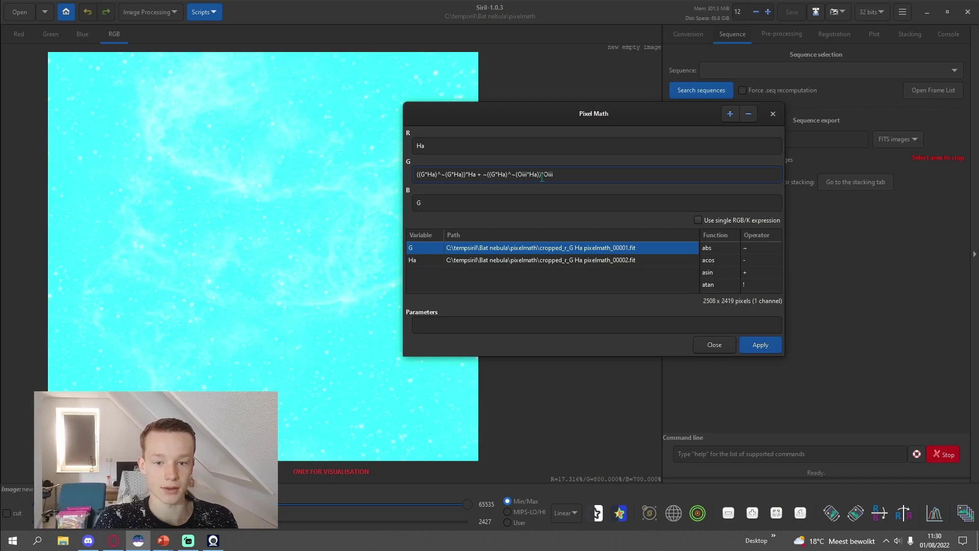
key(Delete)
key(BackSpace)
key(BackSpace)
key(BackSpace)
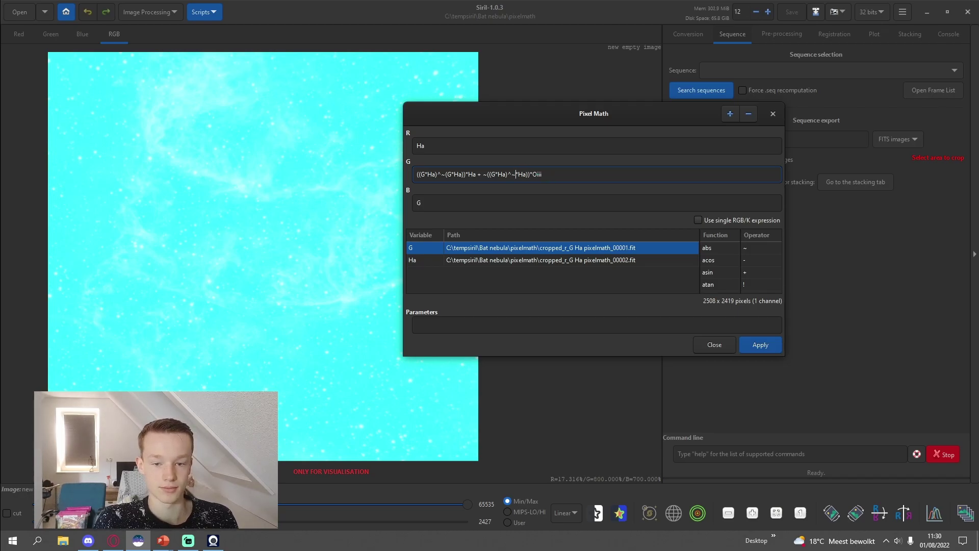
text(G)
key(End)
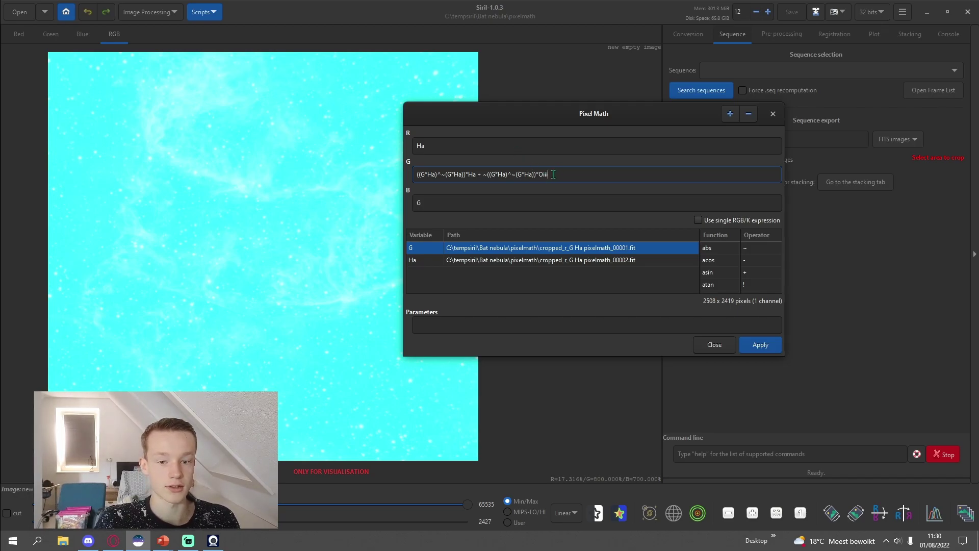
key(BackSpace)
key(BackSpace)
key(BackSpace)
click(763, 345)
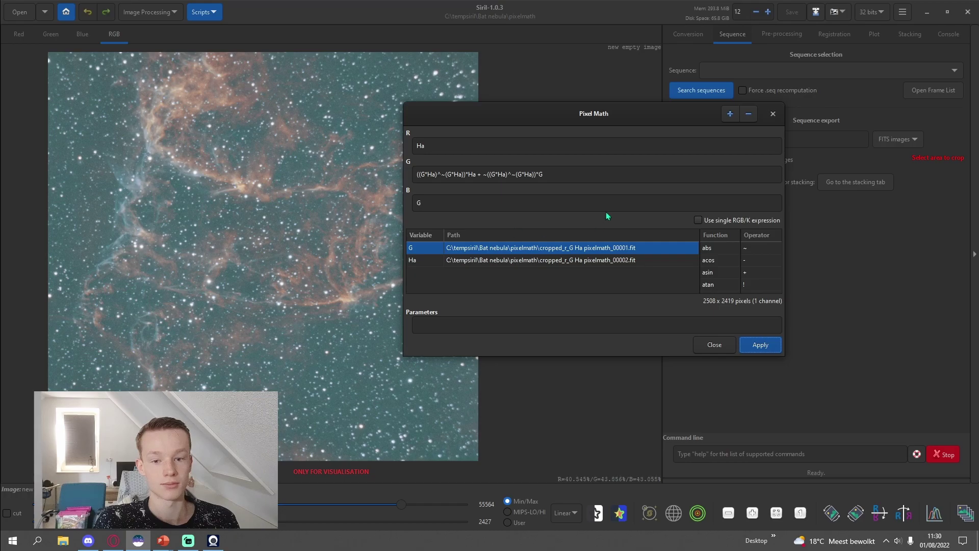
click(478, 201)
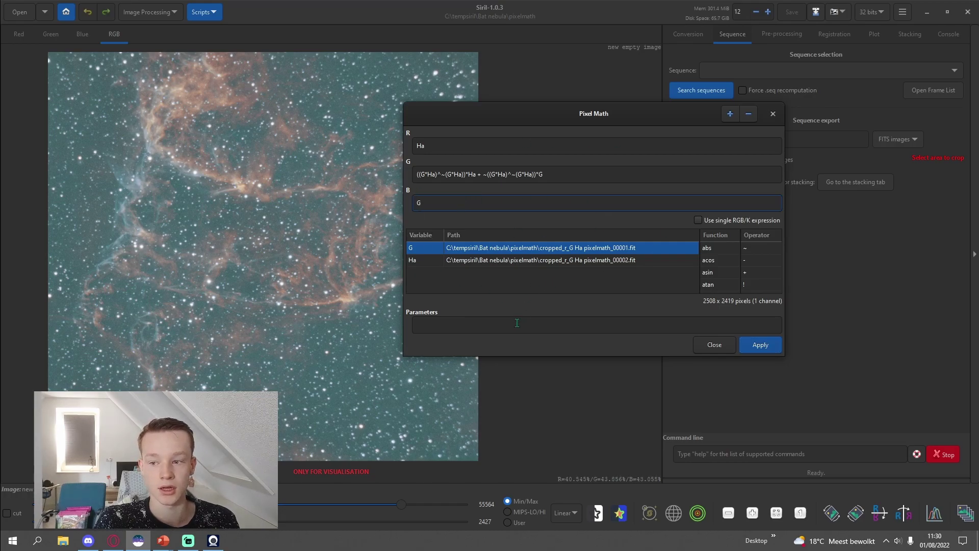
- Scroll through the telescope.live article in Opera, then return to the Google results
key(alt+Tab)
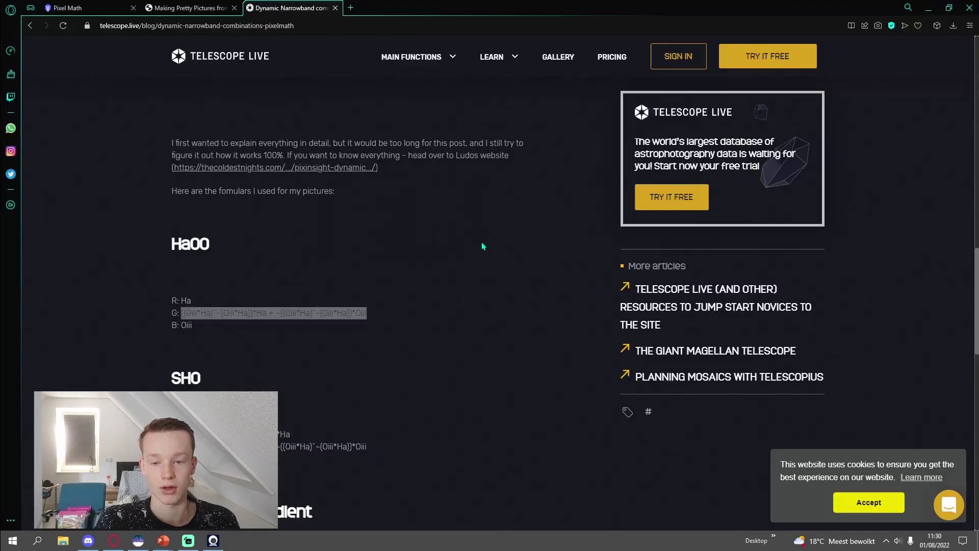
scroll(368, 336, down, 3)
scroll(401, 353, down, 2)
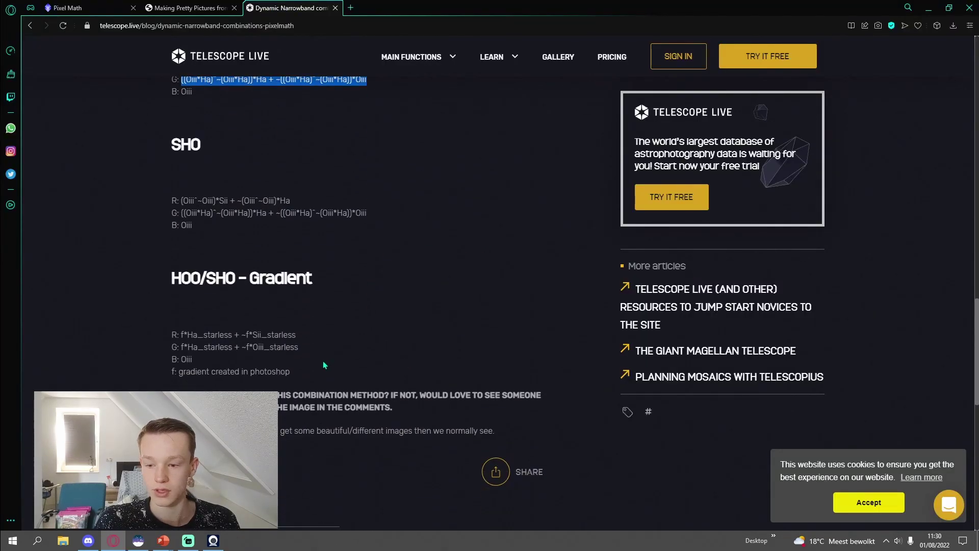
scroll(257, 343, down, 5)
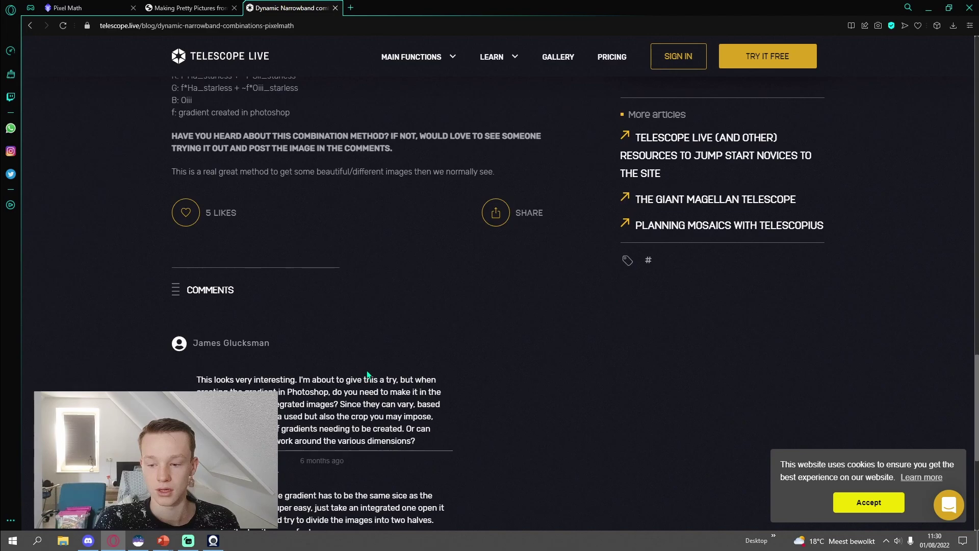
key(alt+Left)
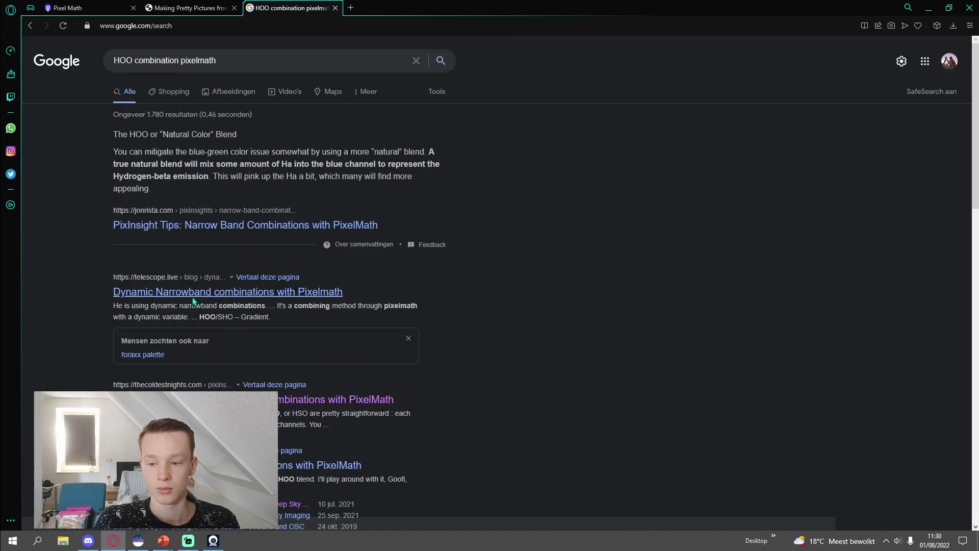
click(326, 292)
key(alt+Left)
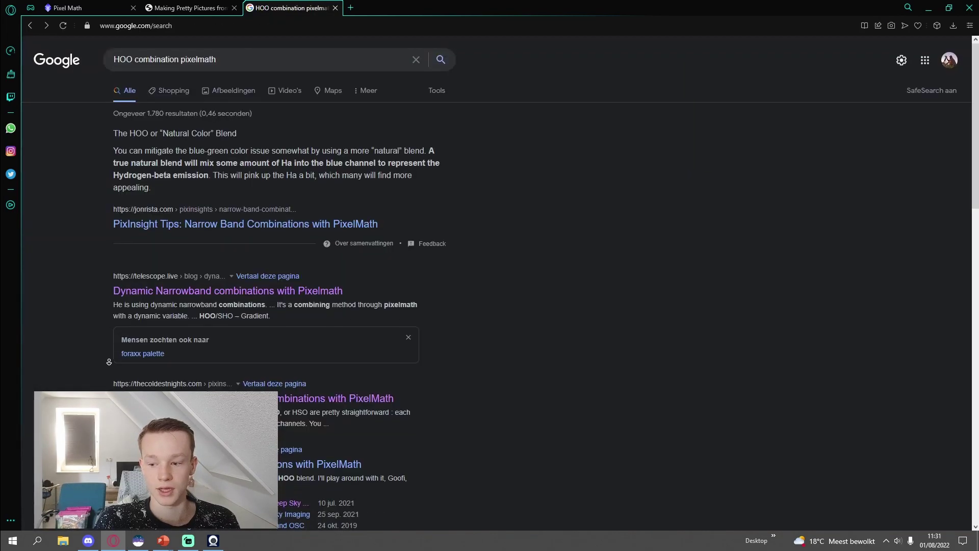
- Open thecoldestnights.com dynamic narrowband article, browse its examples, and return to Siril
scroll(179, 358, down, 2)
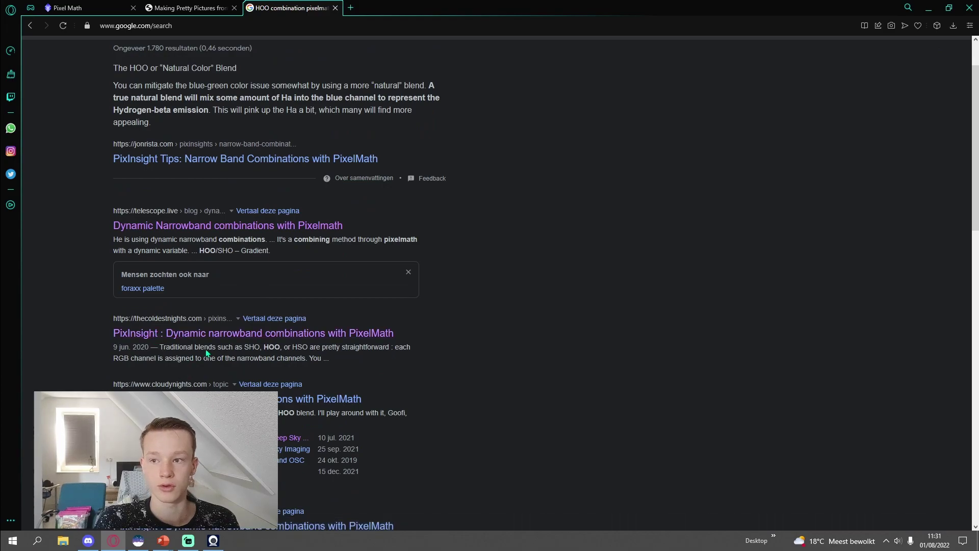
click(240, 333)
middle_click(247, 292)
scroll(247, 292, down, 10)
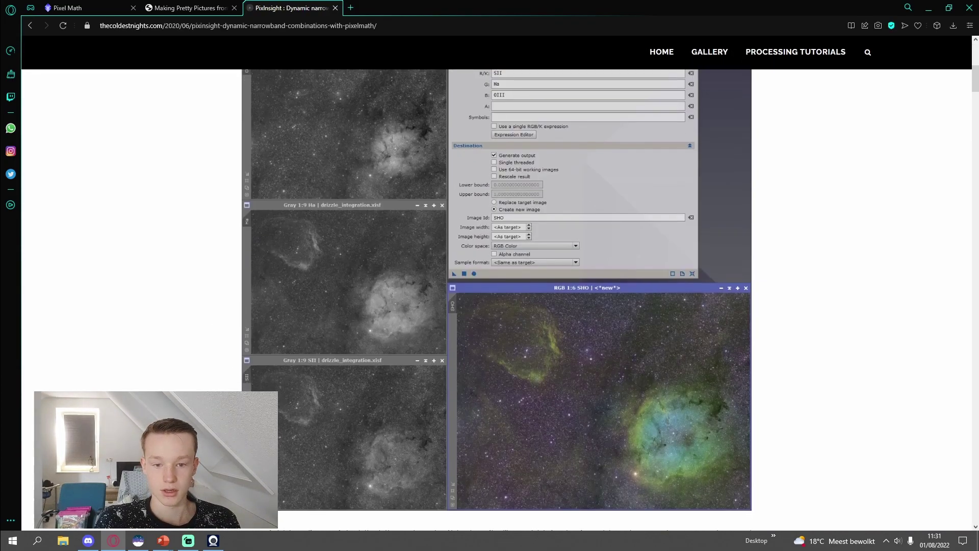
scroll(372, 240, up, 3)
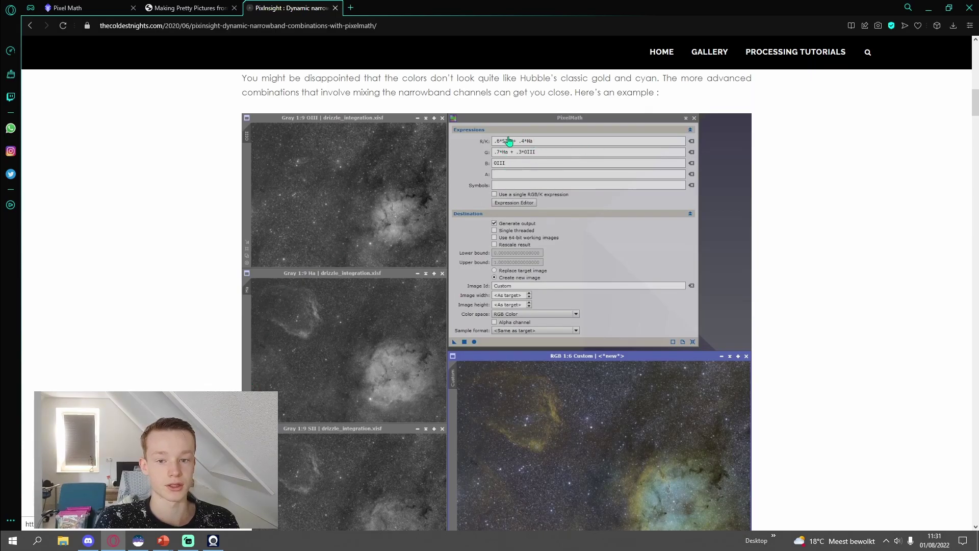
scroll(808, 358, down, 10)
scroll(770, 464, down, 15)
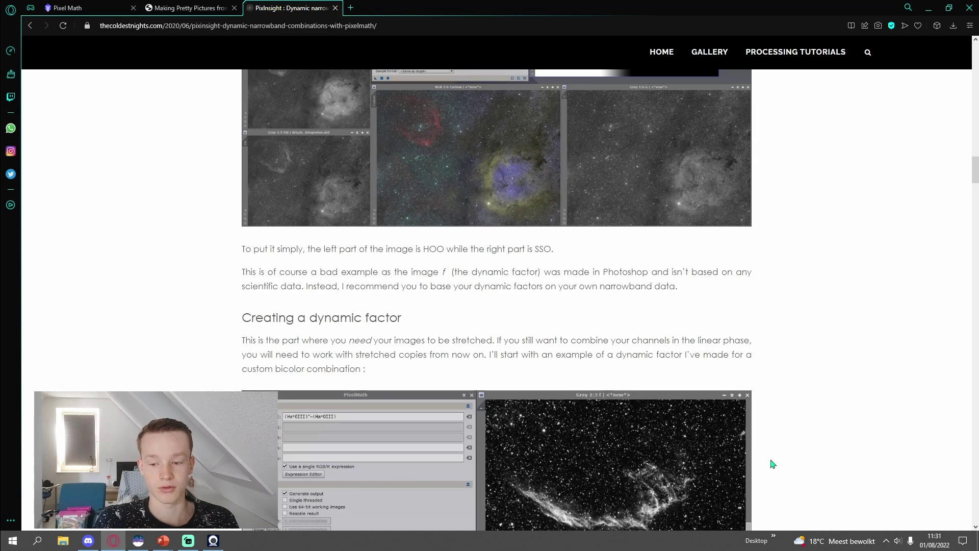
scroll(759, 433, down, 8)
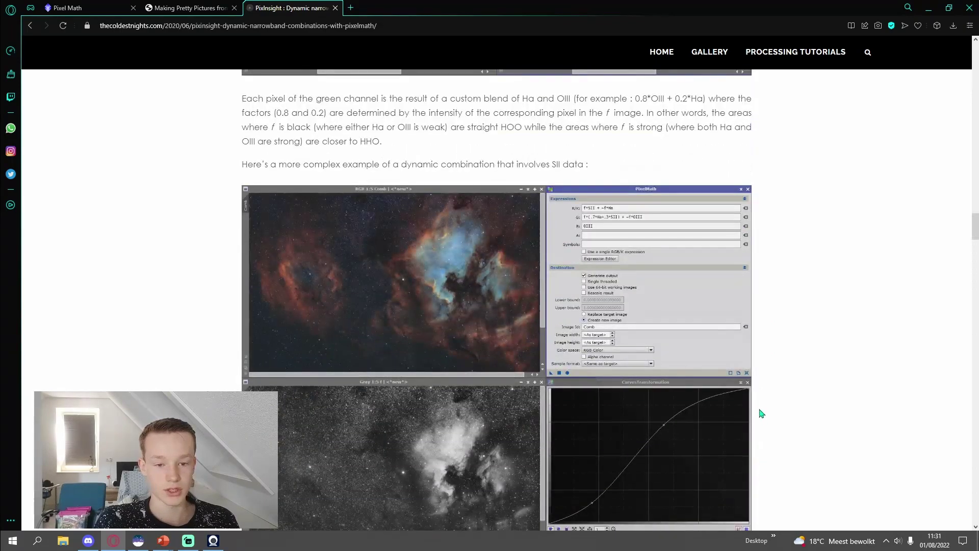
key(alt+Tab)
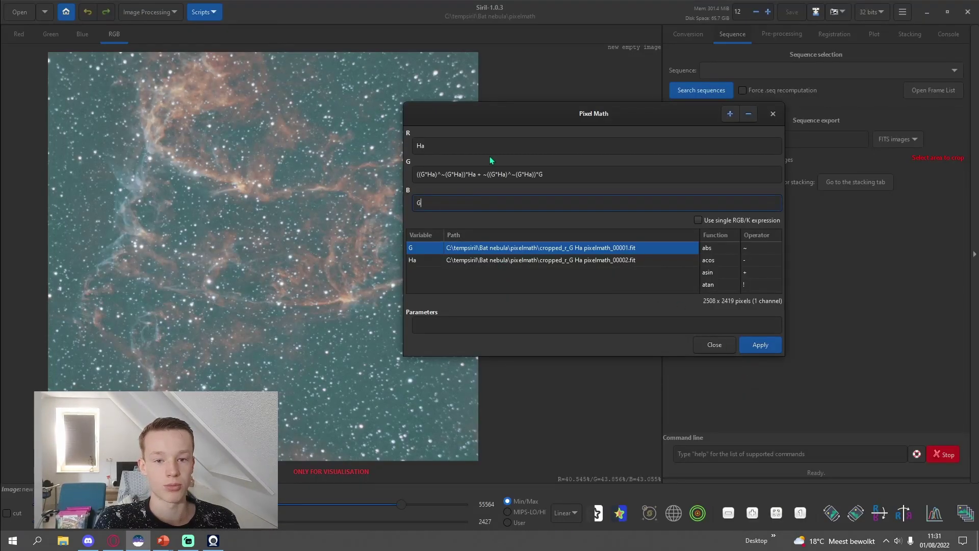